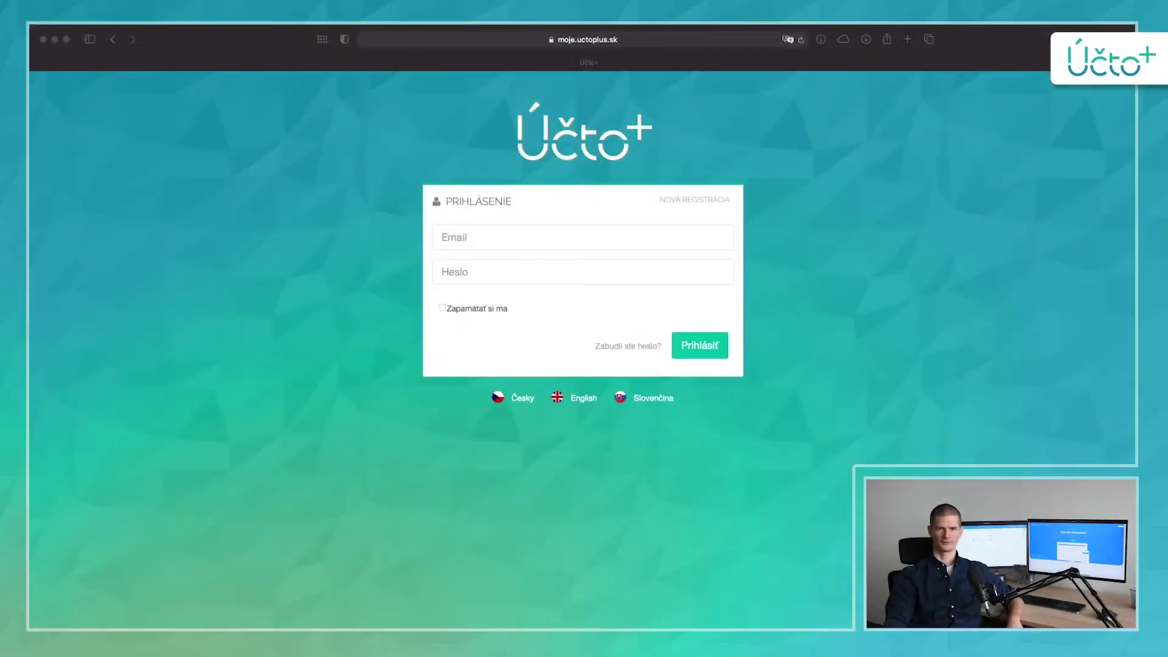
# Sign in with the account e-mail and password, then open the carpentry company's home overview
pyautogui.click(560, 244)
pyautogui.press('super+v')
pyautogui.click(716, 270)
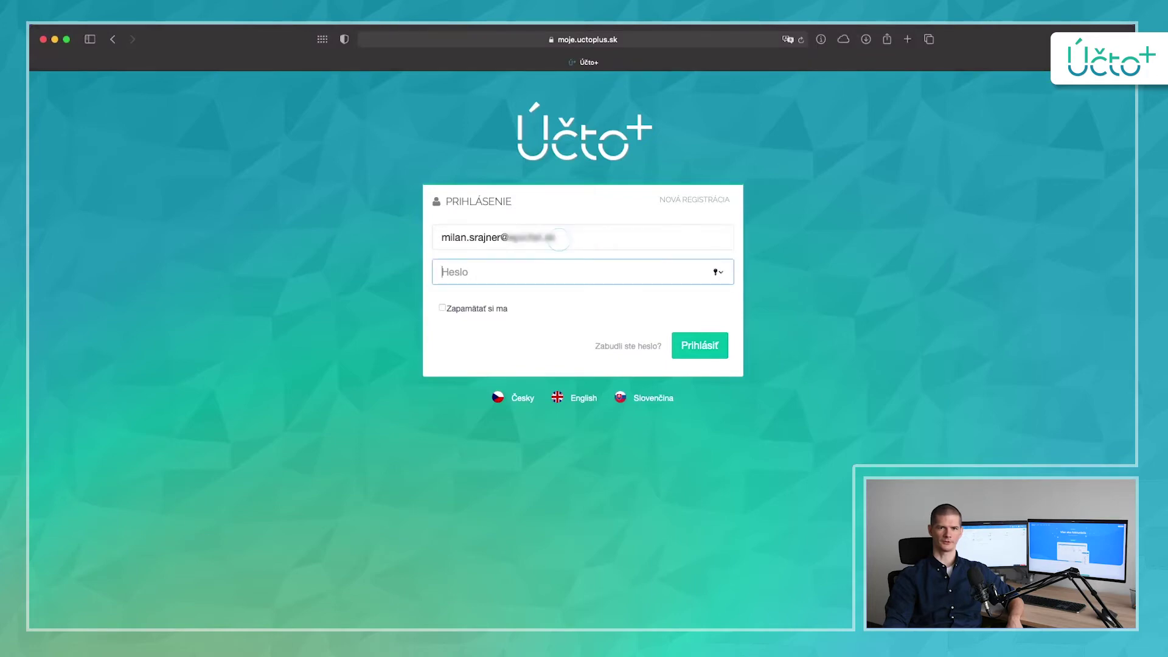
pyautogui.write('••••••••')
pyautogui.press('Return')
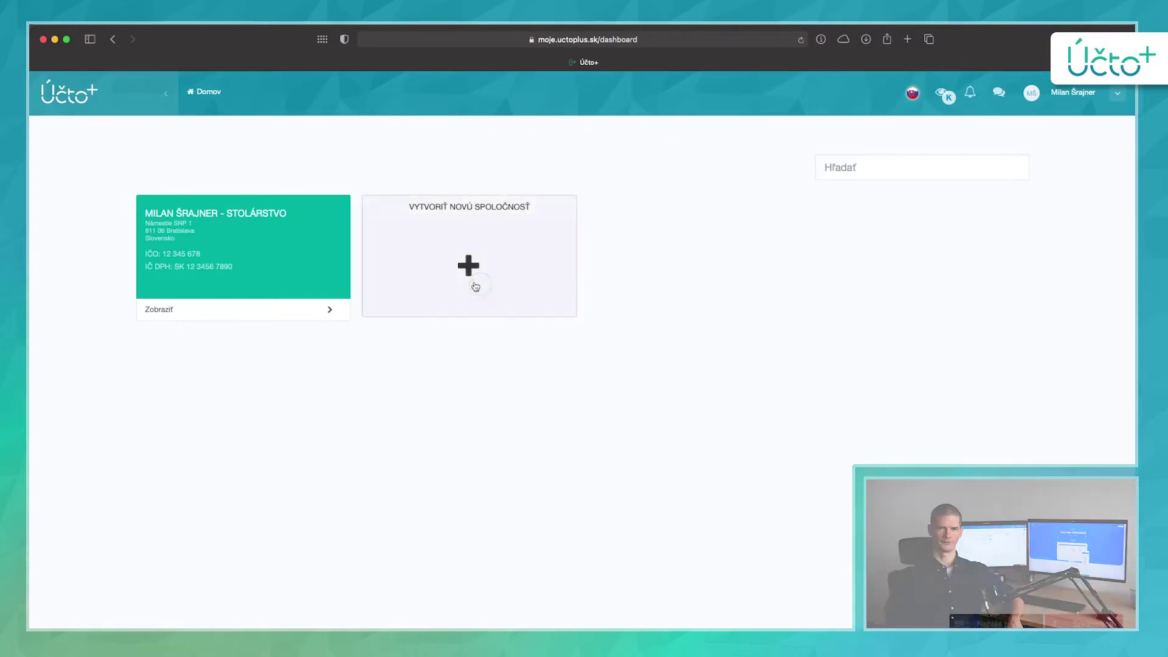
pyautogui.click(307, 309)
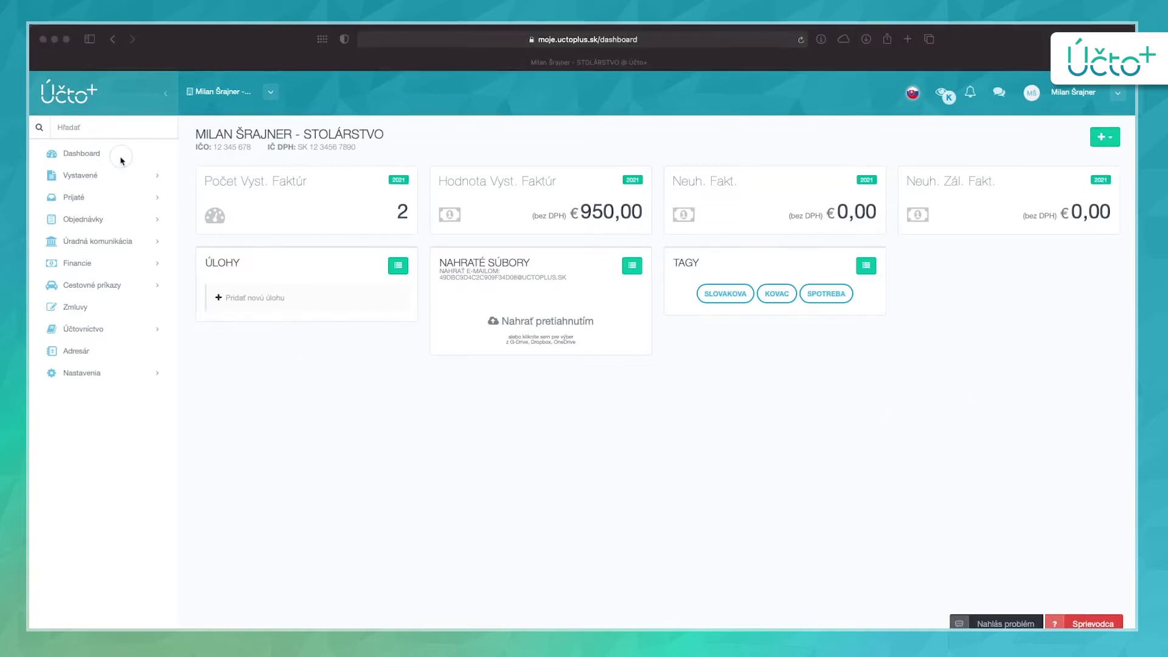
# Start a new Cenová ponuka quote for the suggested customer, dated 02.02.2021
pyautogui.click(93, 176)
pyautogui.click(86, 201)
pyautogui.click(346, 195)
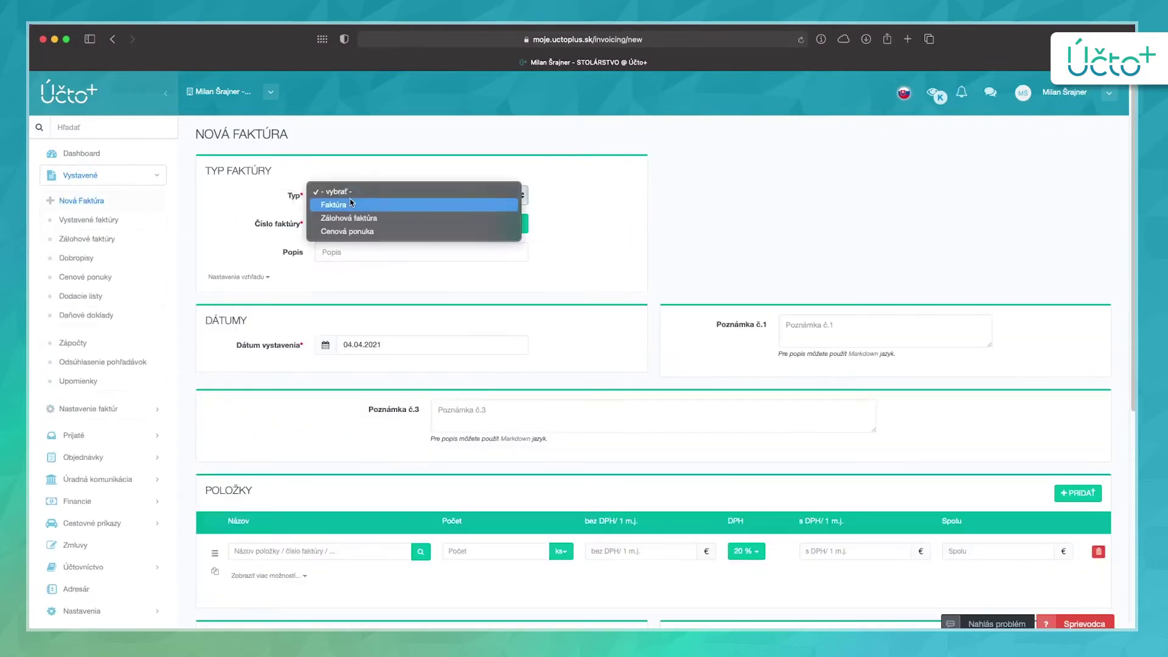
pyautogui.click(347, 229)
pyautogui.click(817, 194)
pyautogui.write('Igná')
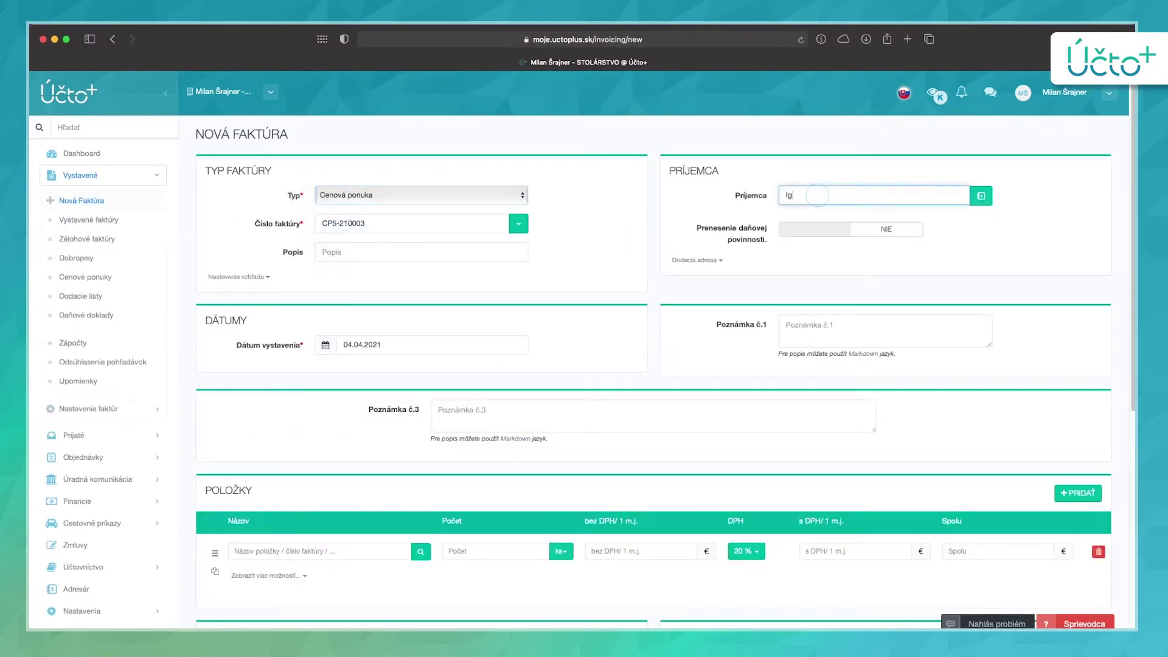
pyautogui.click(827, 222)
pyautogui.click(407, 370)
pyautogui.write('02.02.2021')
pyautogui.press('Tab')
# Add item Stôl with the pasted description, quantity 1, 182 € incl. VAT, and save the quote
pyautogui.scroll(-1, 443, 365)
pyautogui.click(274, 575)
pyautogui.write('Stôl')
pyautogui.click(271, 601)
pyautogui.scroll(-2, 273, 587)
pyautogui.click(268, 483)
pyautogui.hotkey('ctrl', 'v')
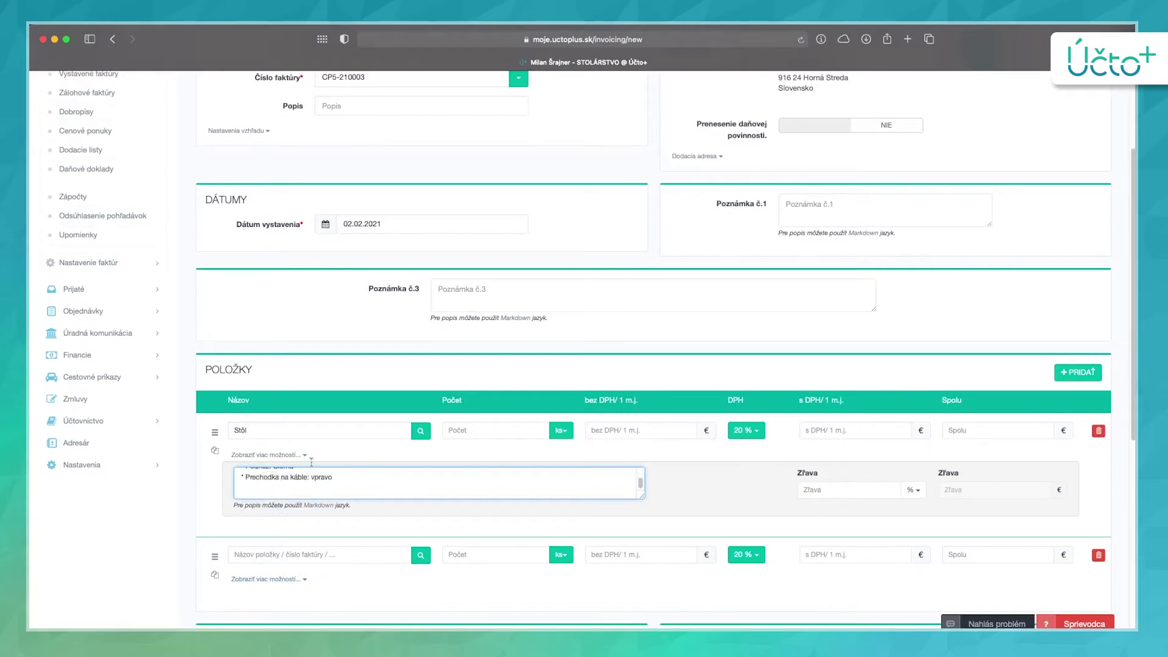
pyautogui.click(469, 434)
pyautogui.write('1')
pyautogui.press('Tab')
pyautogui.press('Tab')
pyautogui.write('182')
pyautogui.press('Tab')
pyautogui.scroll(-5, 487, 426)
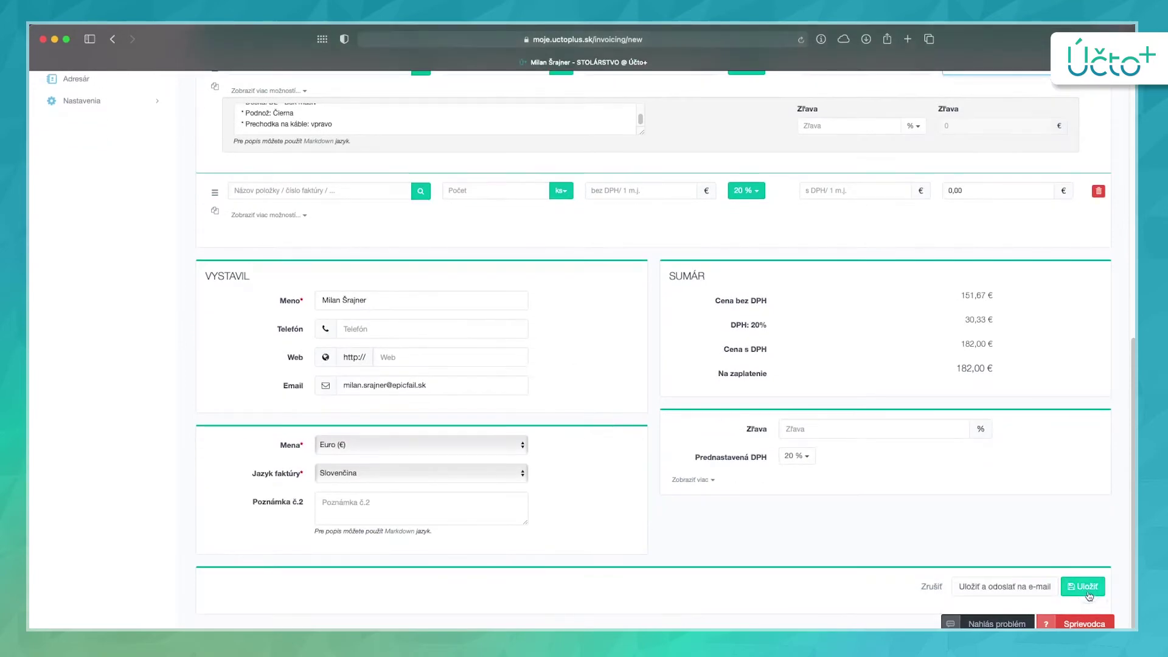
pyautogui.click(1084, 588)
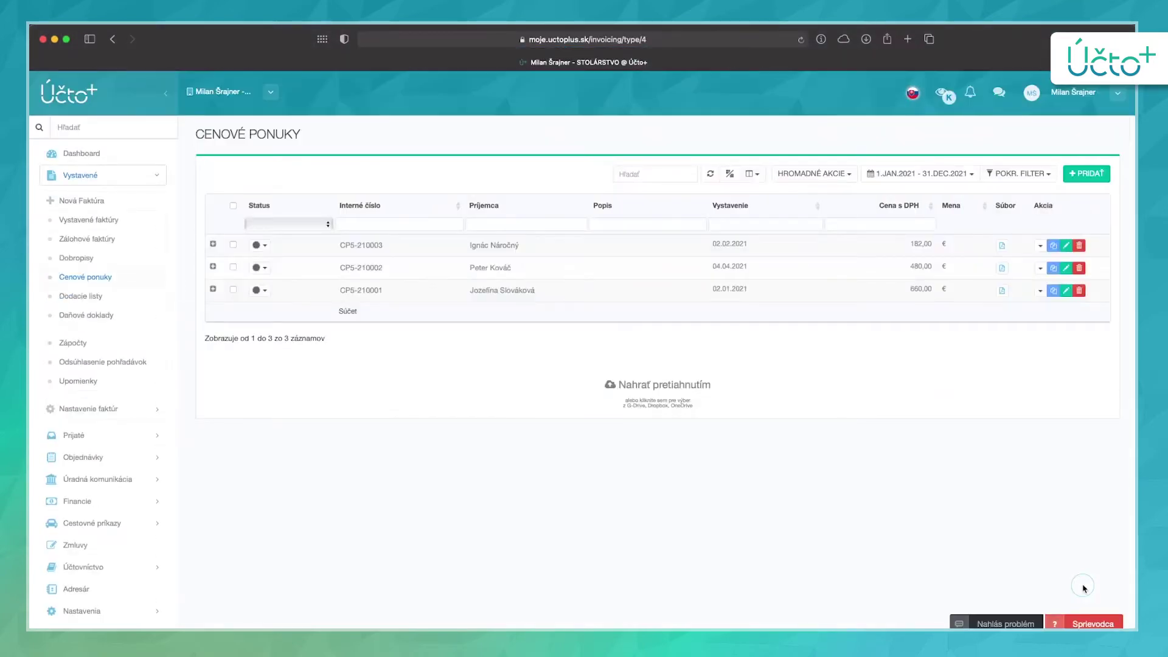
# E-mail quote CP5-210003 to the customer
pyautogui.click(1039, 246)
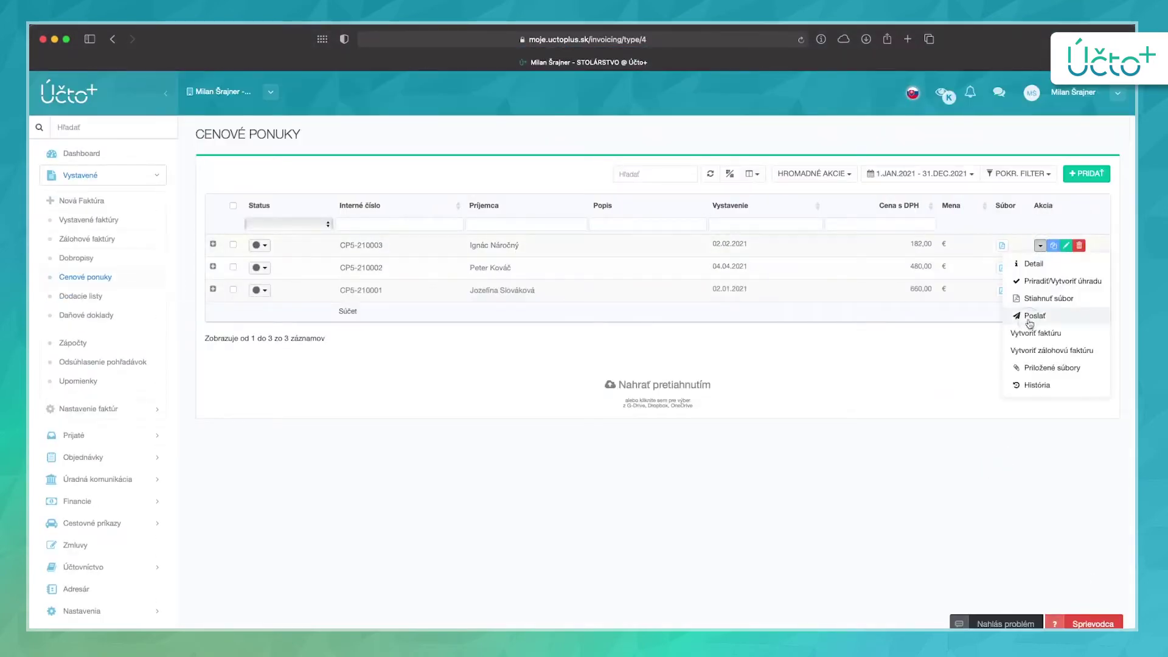
pyautogui.click(1032, 314)
pyautogui.scroll(-6, 958, 253)
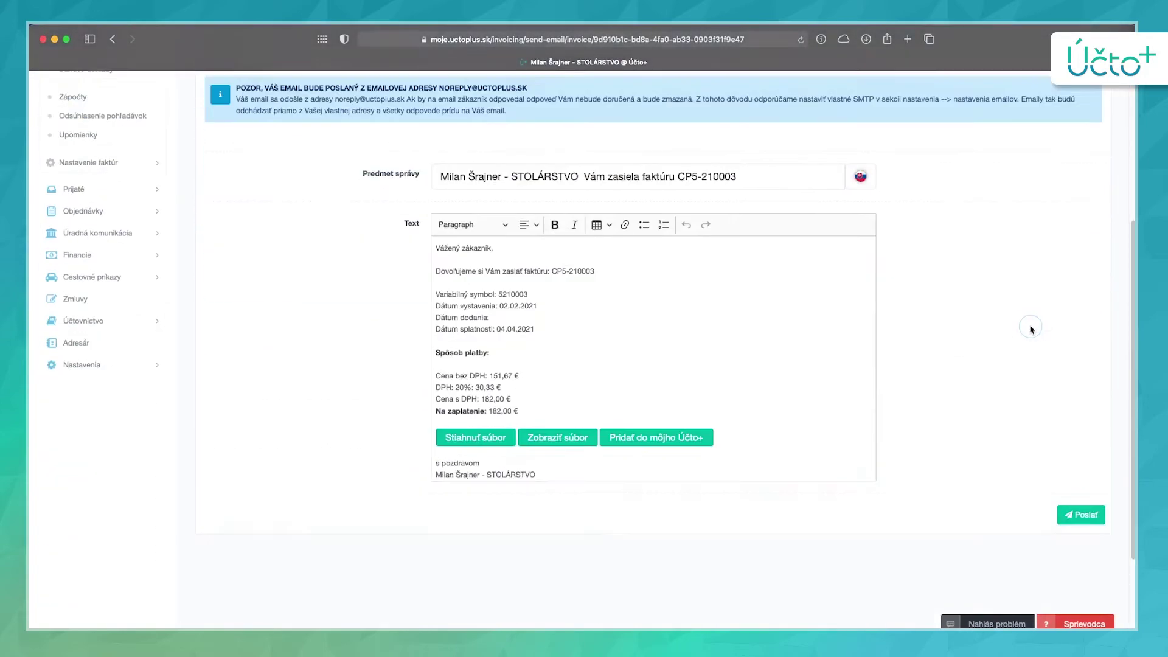
pyautogui.click(1081, 394)
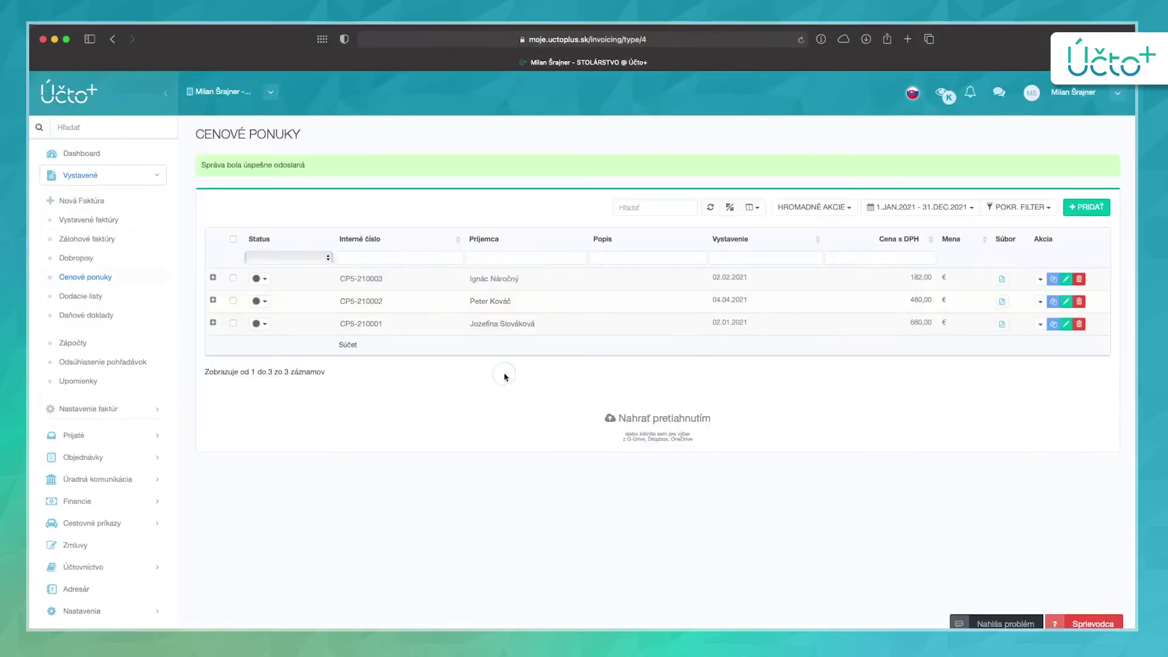
# Tag quote CP5-210003 with Náročný in its details
pyautogui.click(360, 281)
pyautogui.write('Náročný')
pyautogui.press('Return')
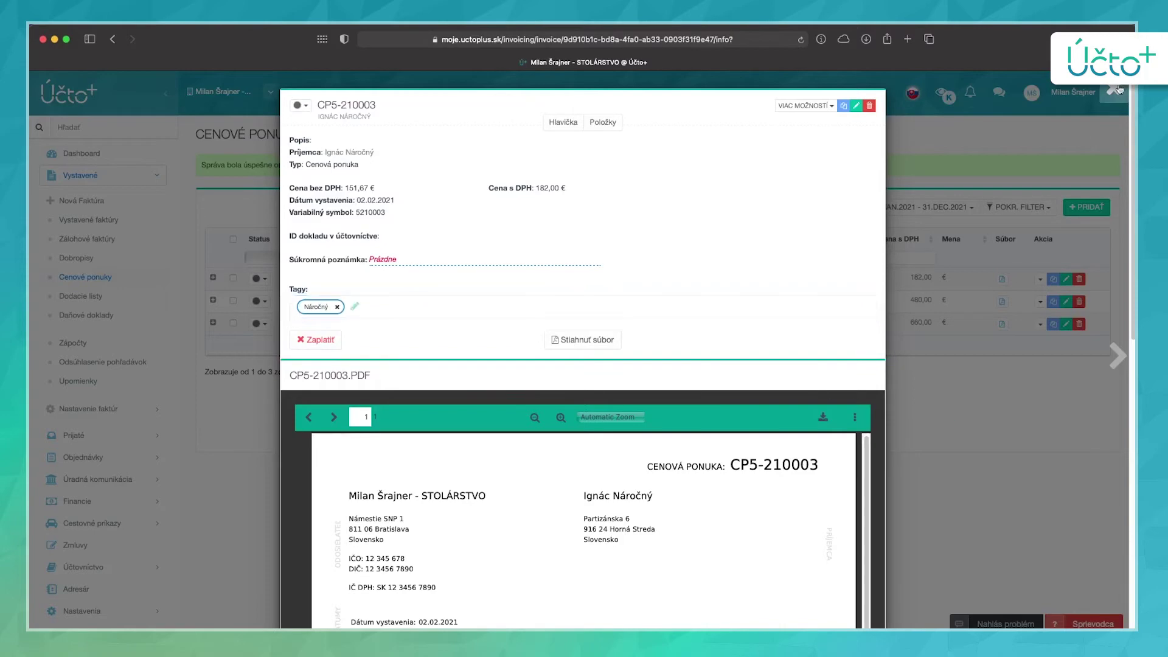
pyautogui.click(1118, 90)
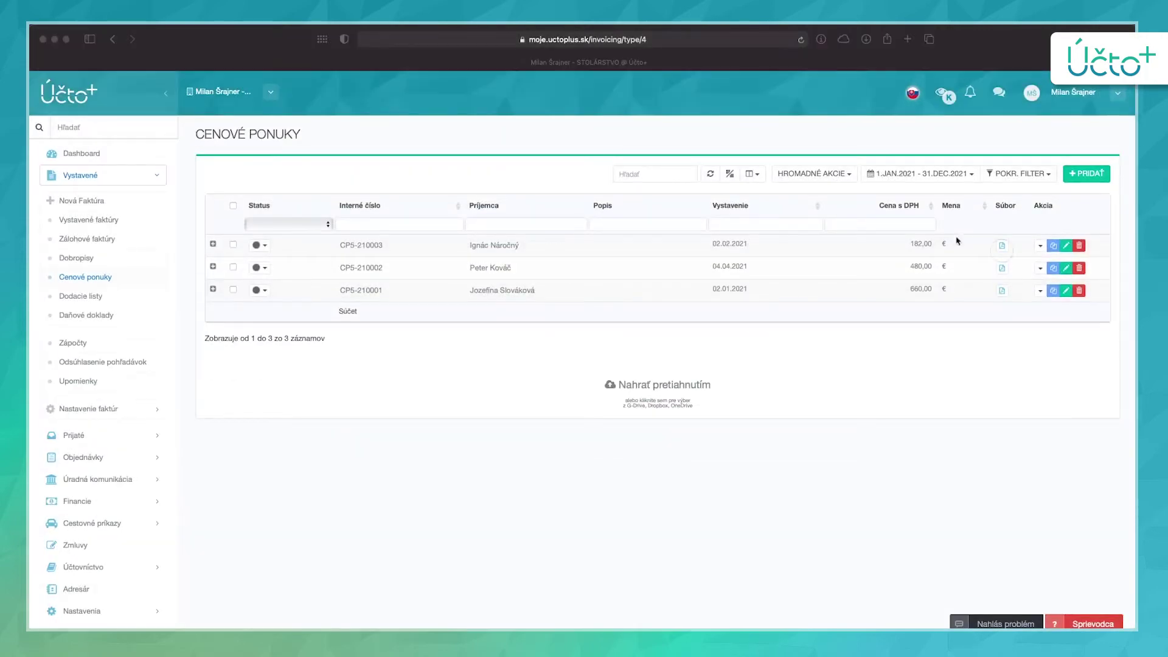
# Create an advance invoice from quote CP5-210003, paid to Tatra banka, a.s., issue date 20.02.2021
pyautogui.click(1040, 246)
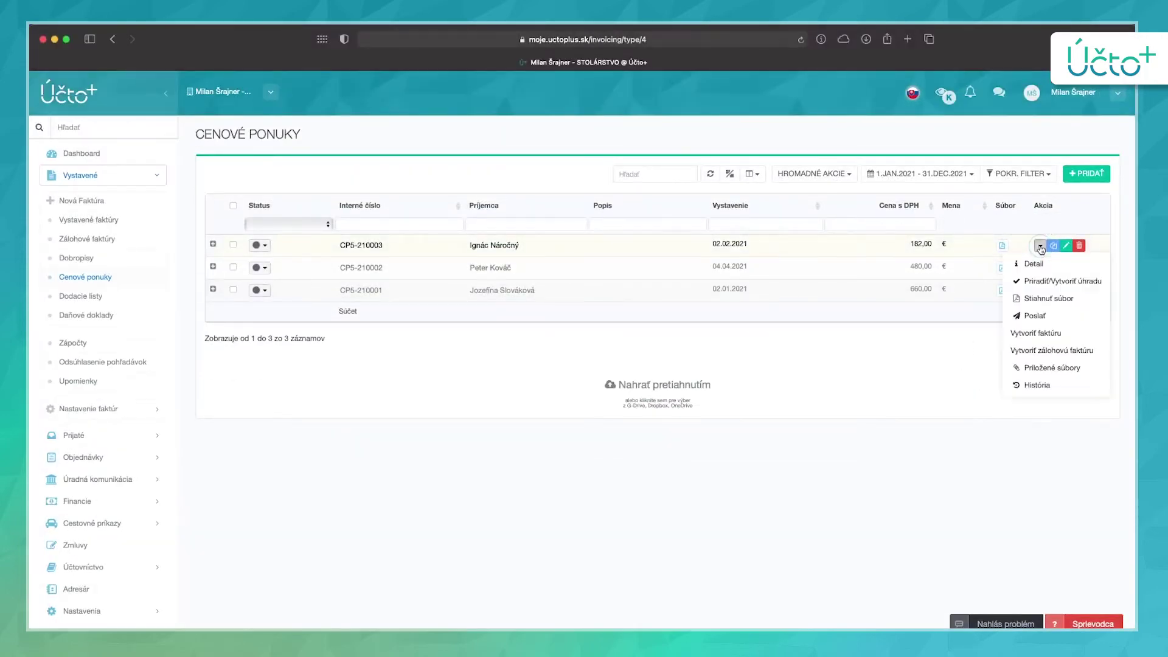
pyautogui.click(1041, 352)
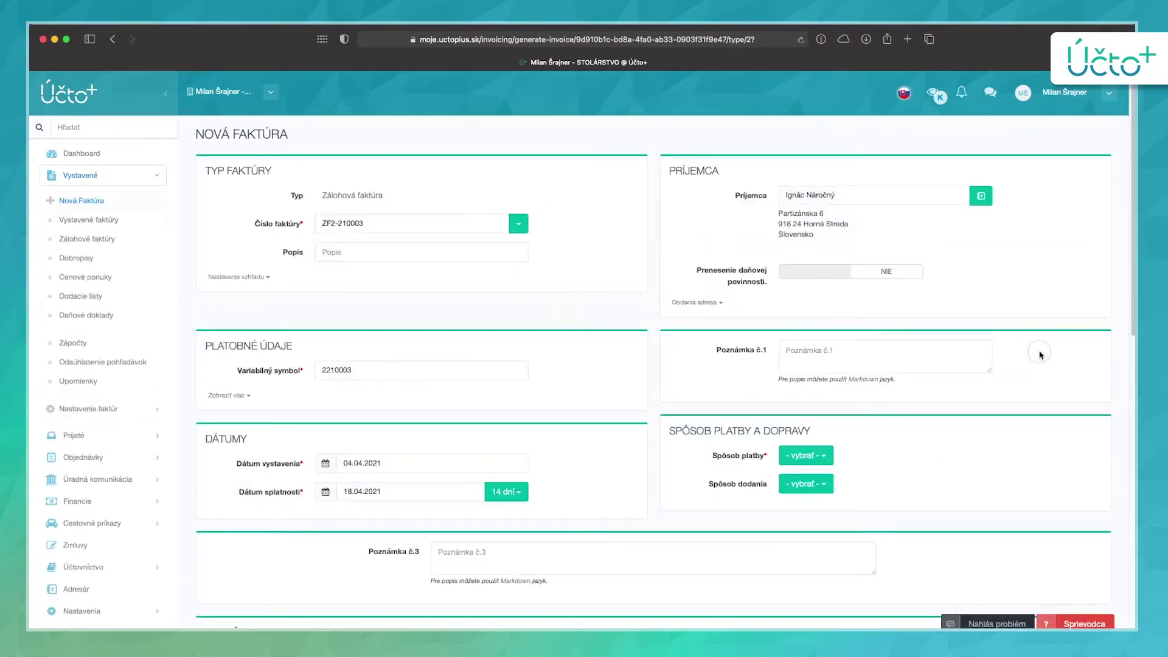
pyautogui.click(804, 456)
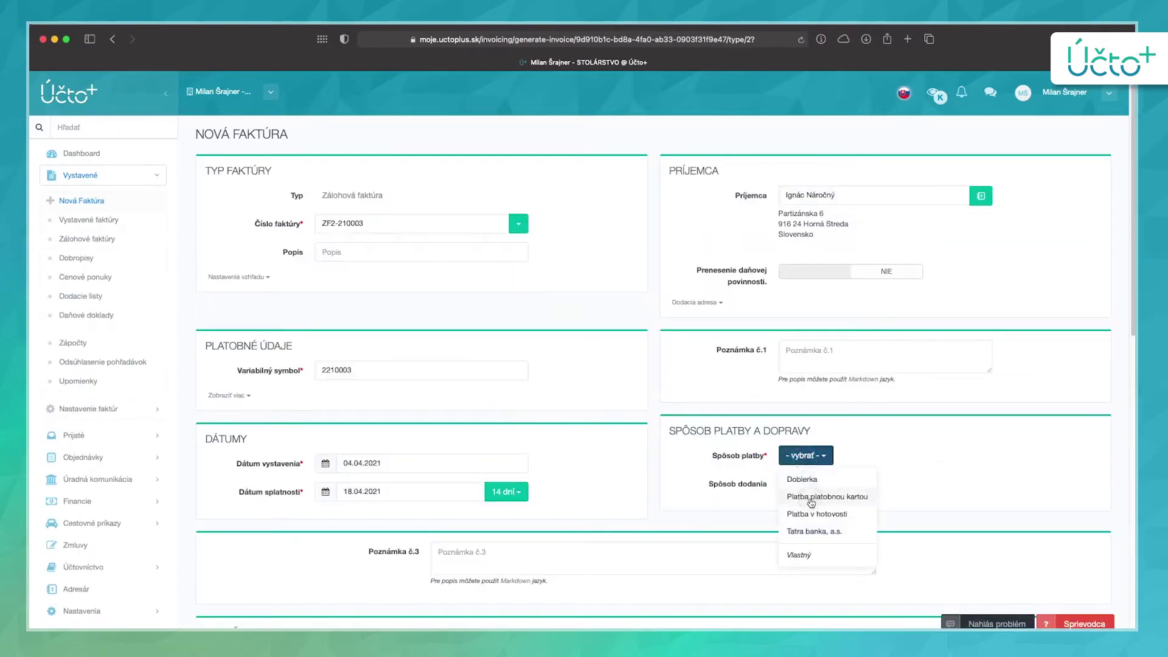
pyautogui.click(814, 531)
pyautogui.click(521, 462)
pyautogui.press('super+a')
pyautogui.write('20.02.2021')
pyautogui.press('Tab')
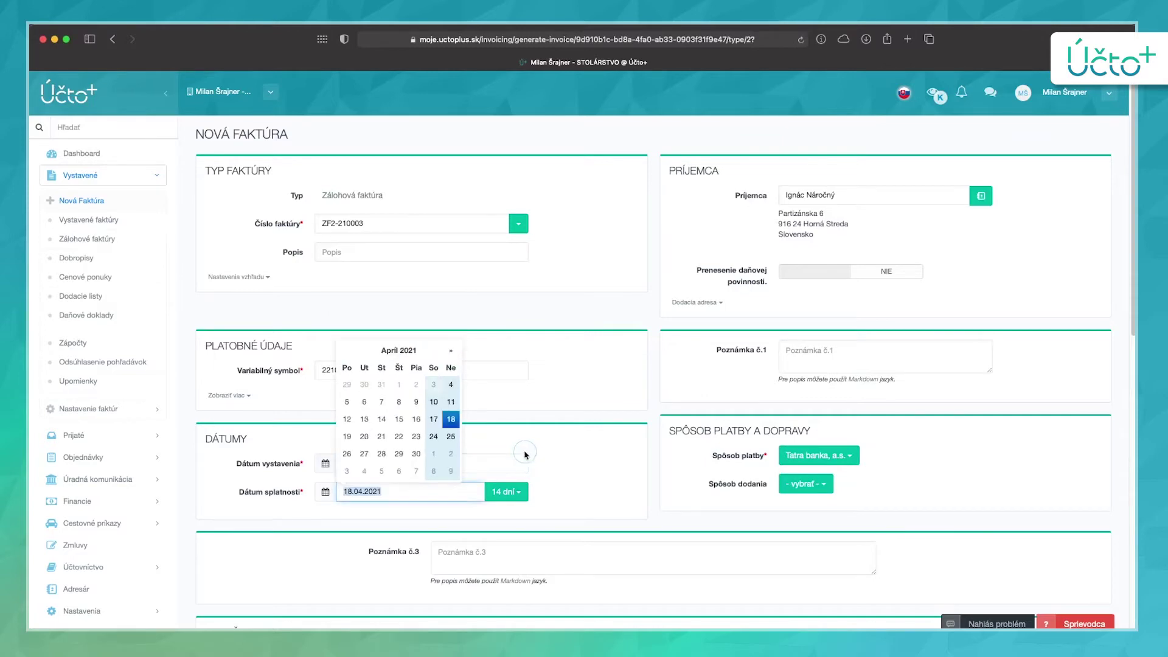
pyautogui.click(574, 445)
# Set a 50 % minimum payment on the advance invoice and save it
pyautogui.scroll(-5, 574, 445)
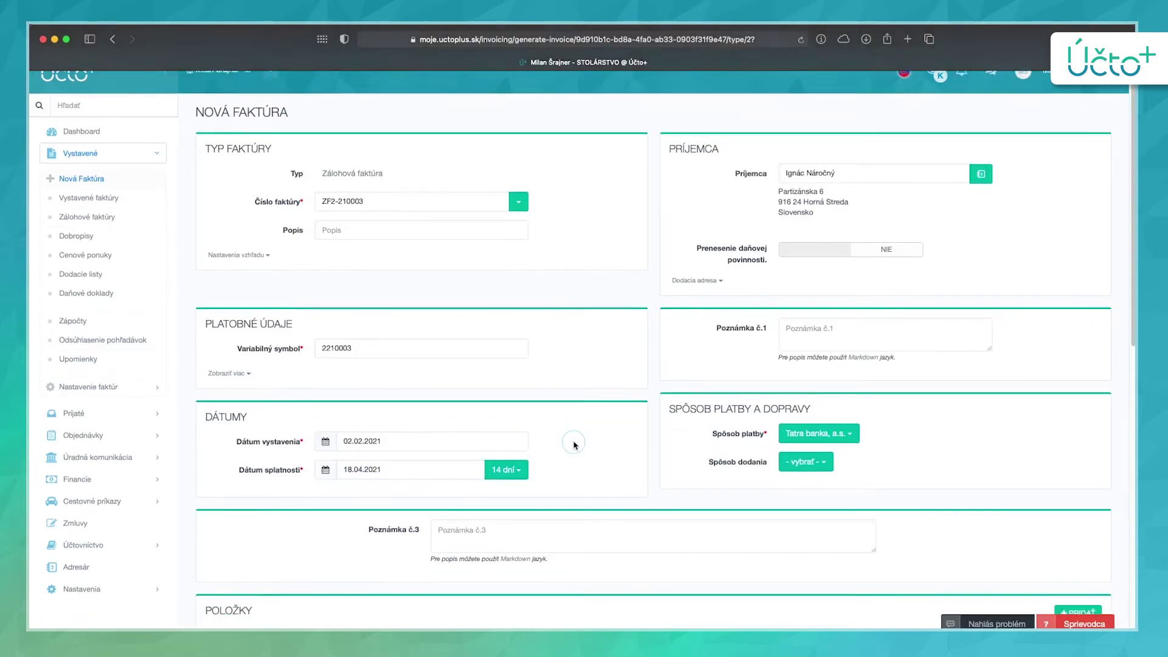
pyautogui.scroll(-5, 574, 442)
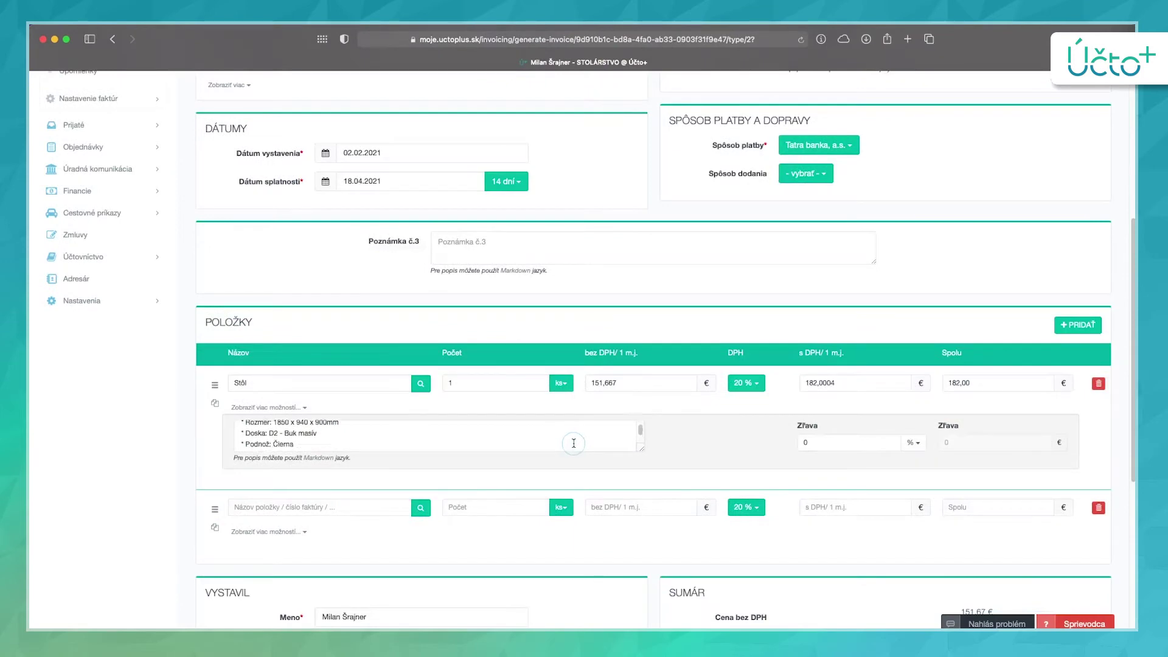
pyautogui.scroll(-1, 574, 447)
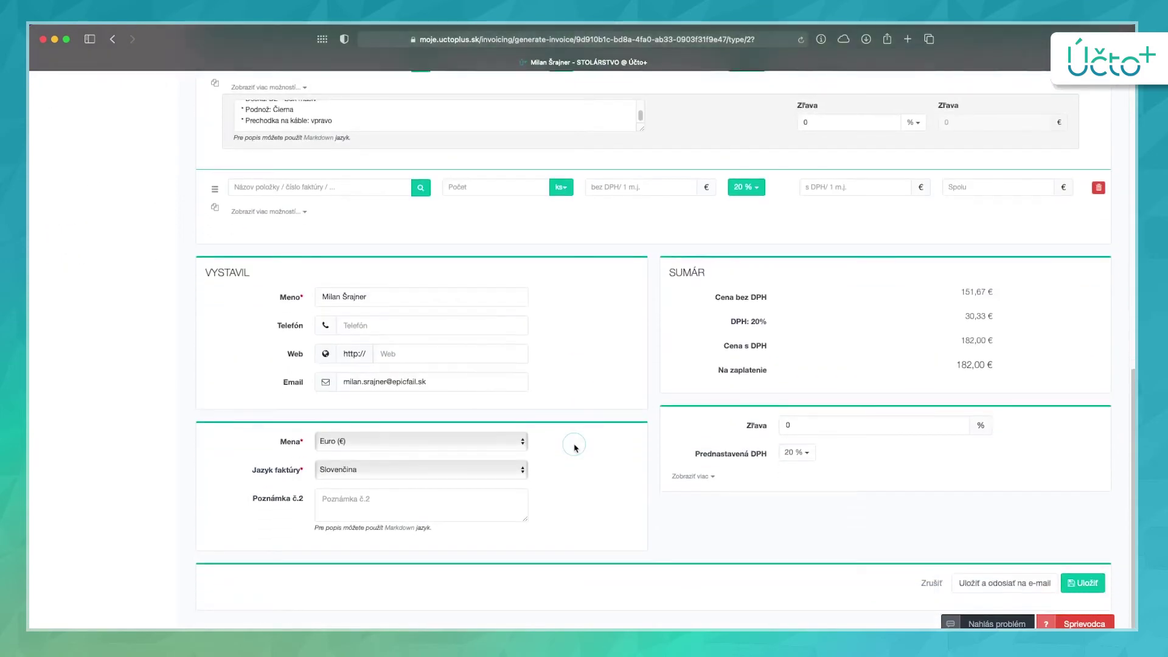
pyautogui.click(700, 477)
pyautogui.click(827, 493)
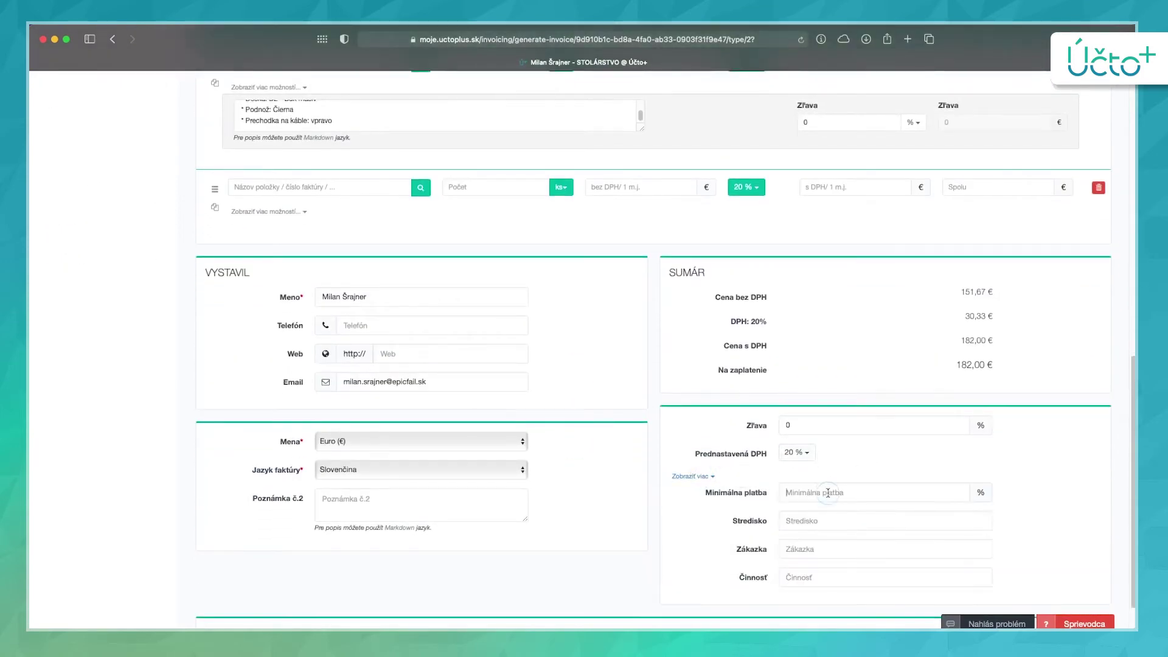
pyautogui.write('50')
pyautogui.press('Tab')
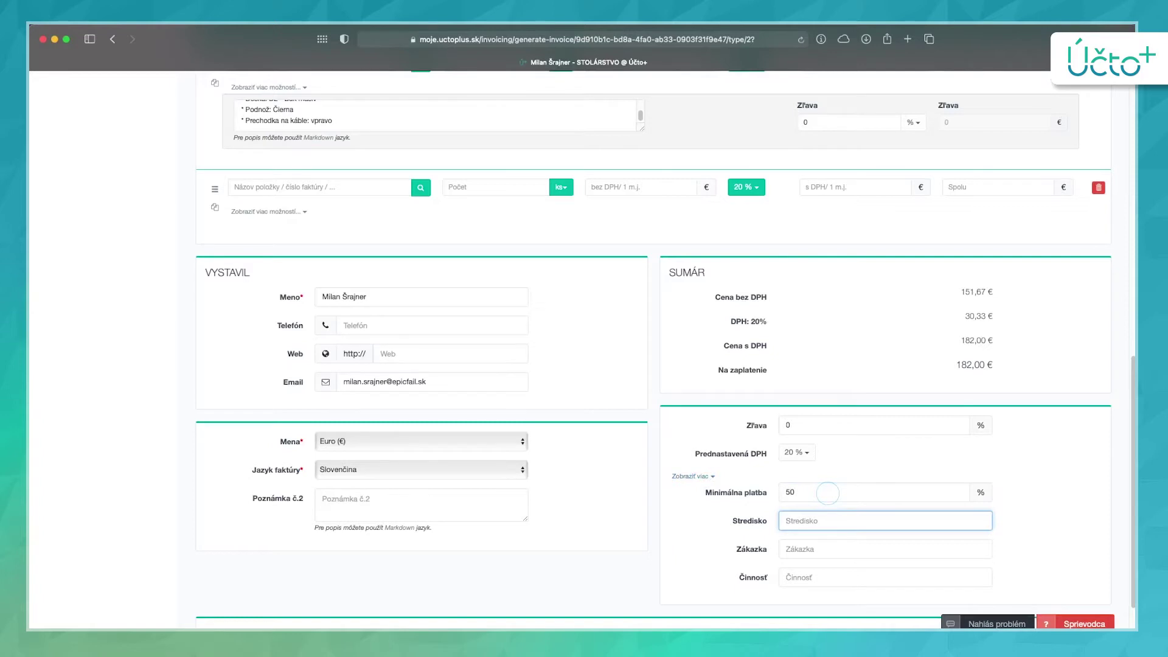
pyautogui.scroll(-3, 827, 493)
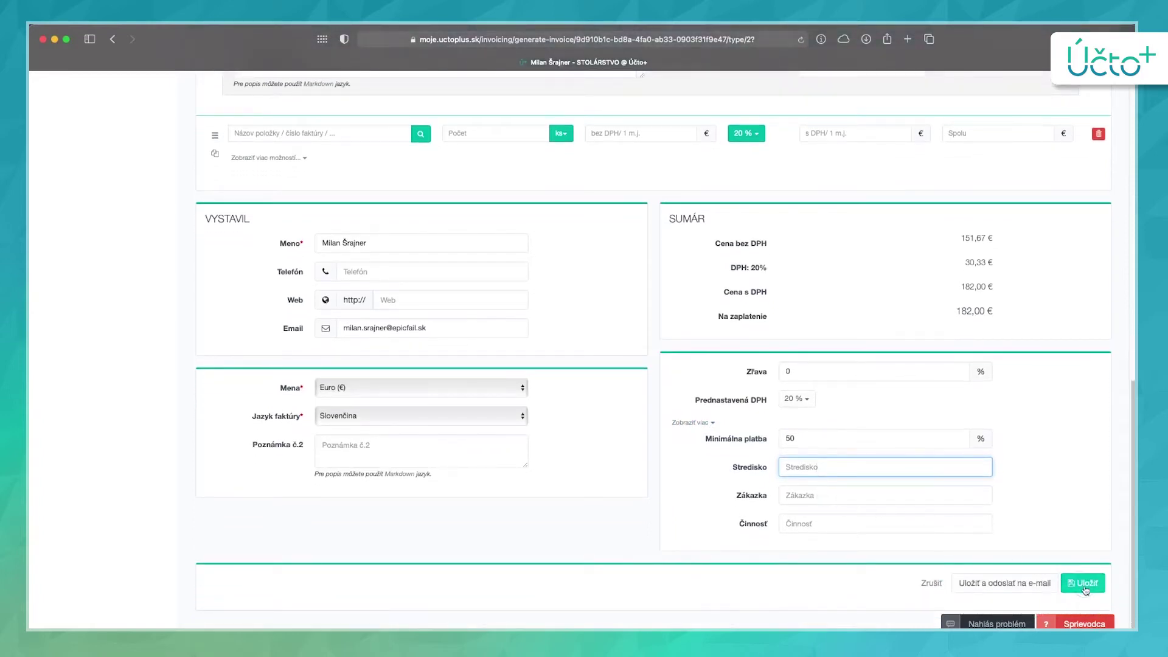
pyautogui.click(1085, 588)
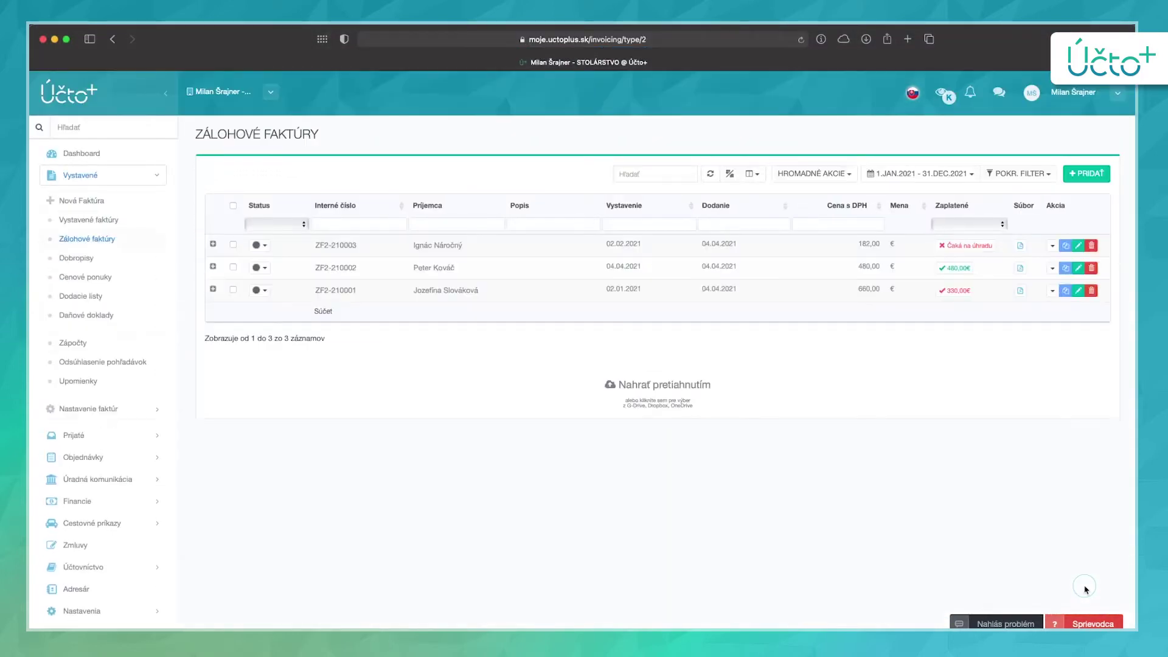
# E-mail advance invoice ZF2-210003 to the customer and go back to the dashboard
pyautogui.click(1052, 245)
pyautogui.click(1073, 317)
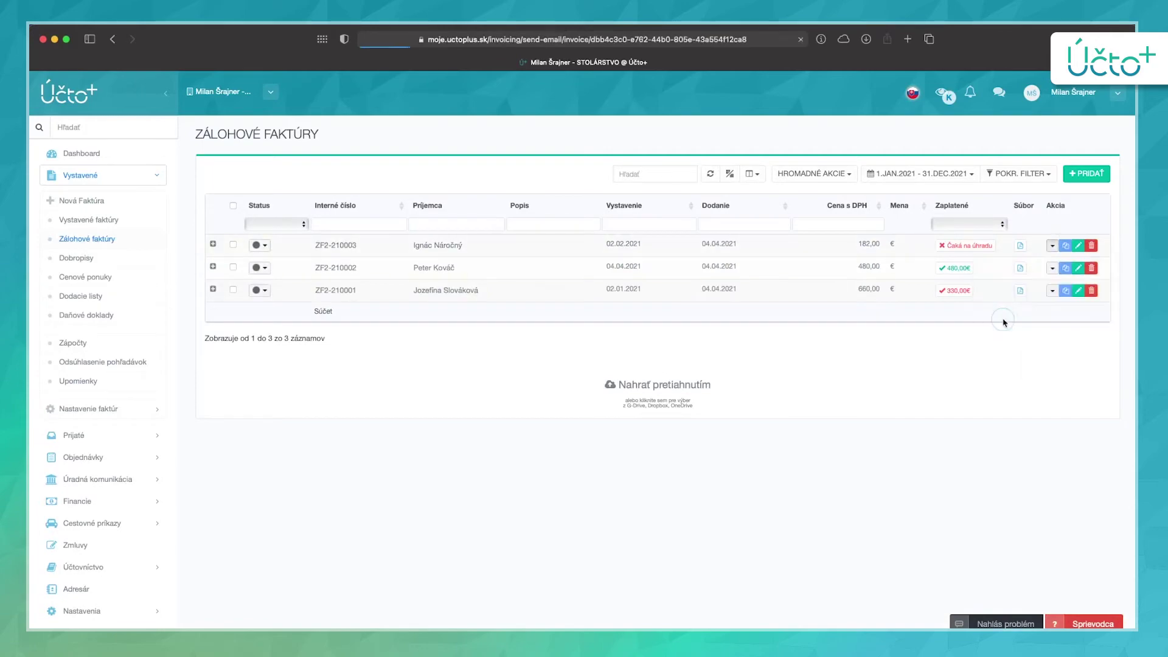
pyautogui.scroll(-6, 559, 336)
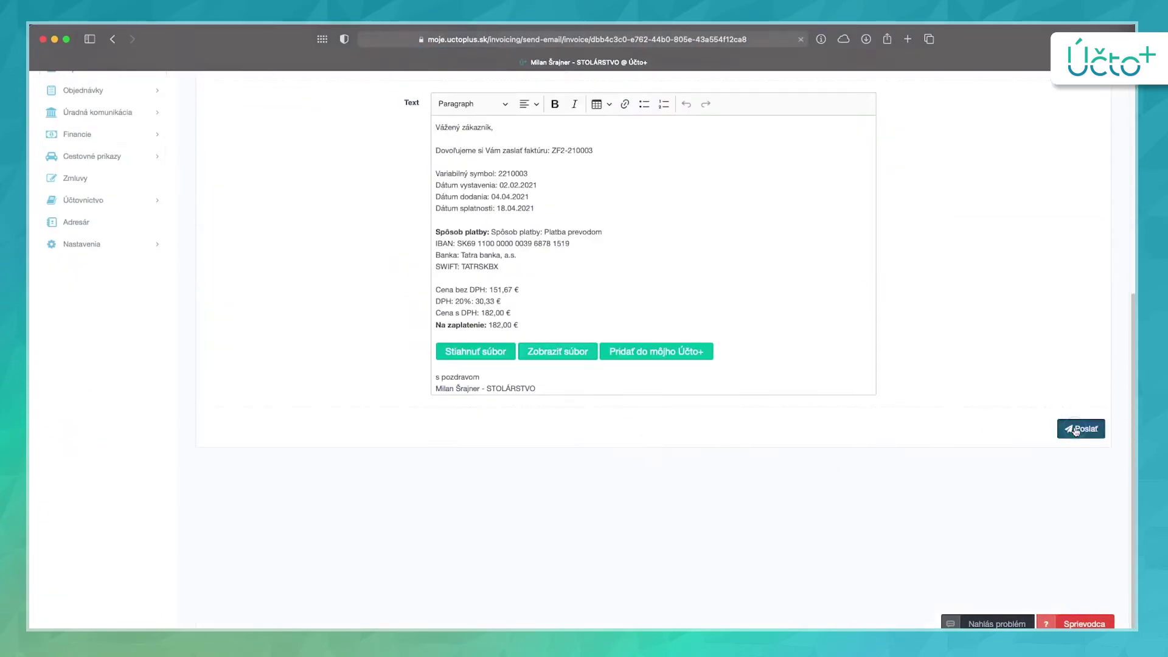
pyautogui.click(1072, 427)
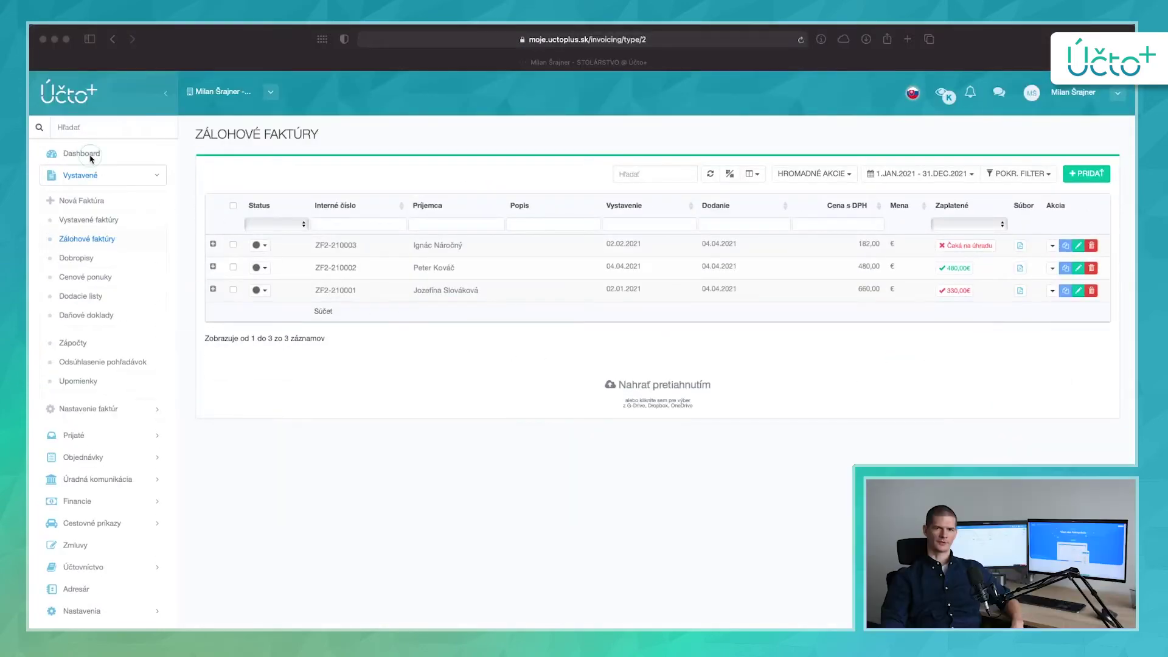
pyautogui.click(90, 158)
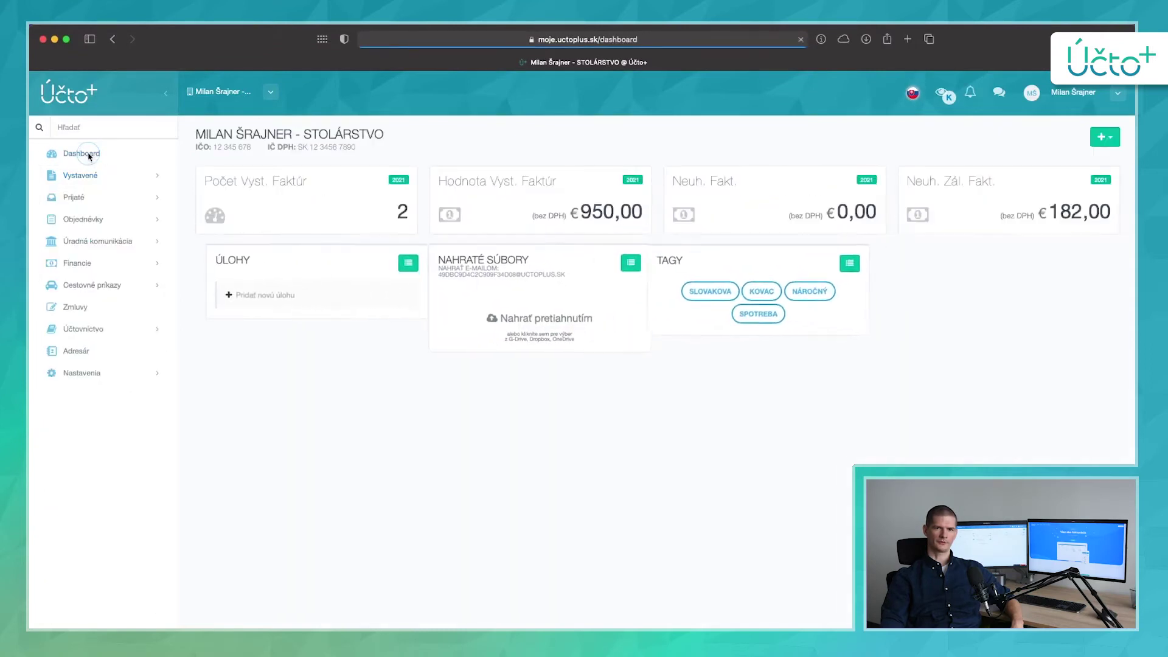
pyautogui.moveTo(1093, 184)
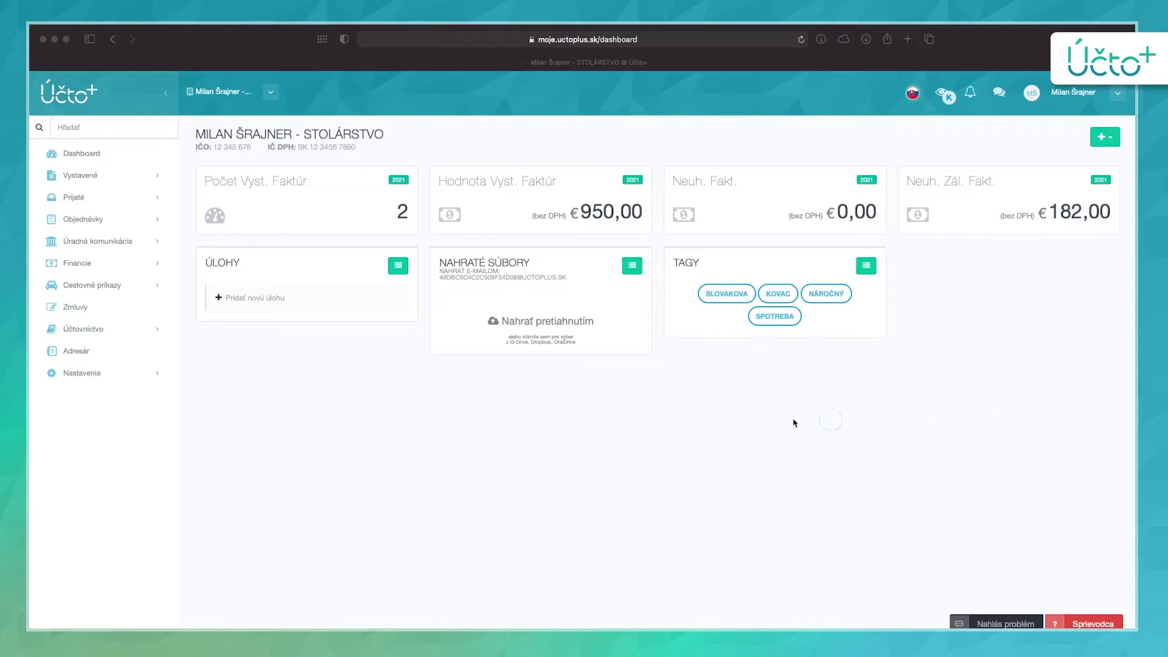
# Activate the direct Tatra banka connection from Financie > Bankové výpisy
pyautogui.click(75, 265)
pyautogui.click(85, 309)
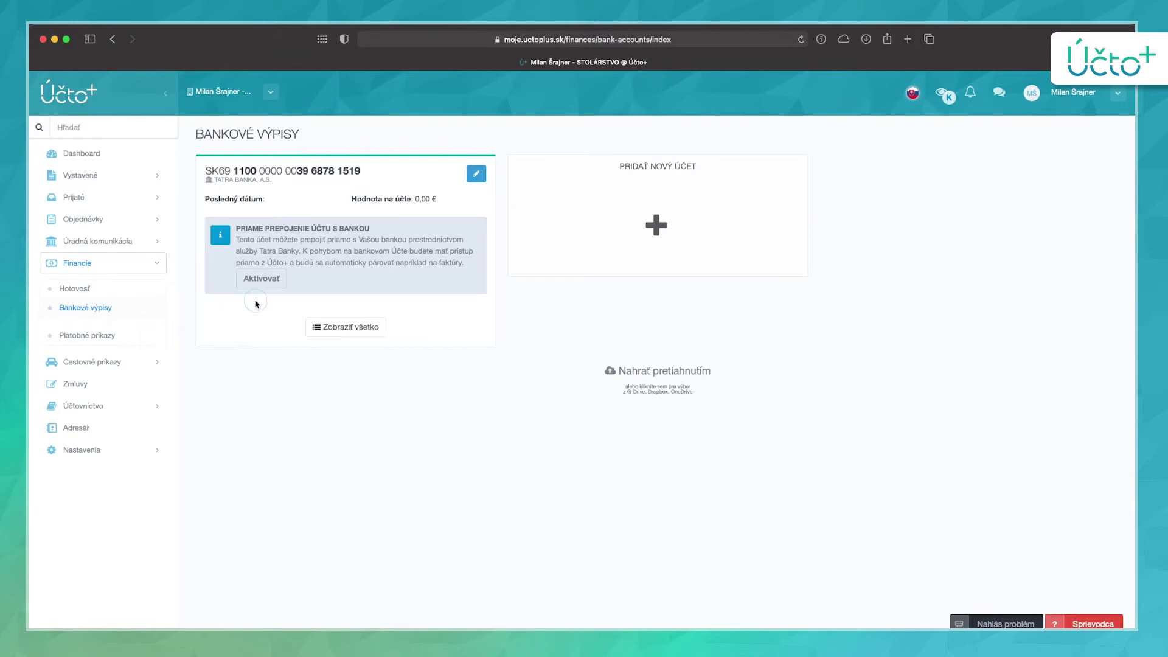
pyautogui.click(260, 279)
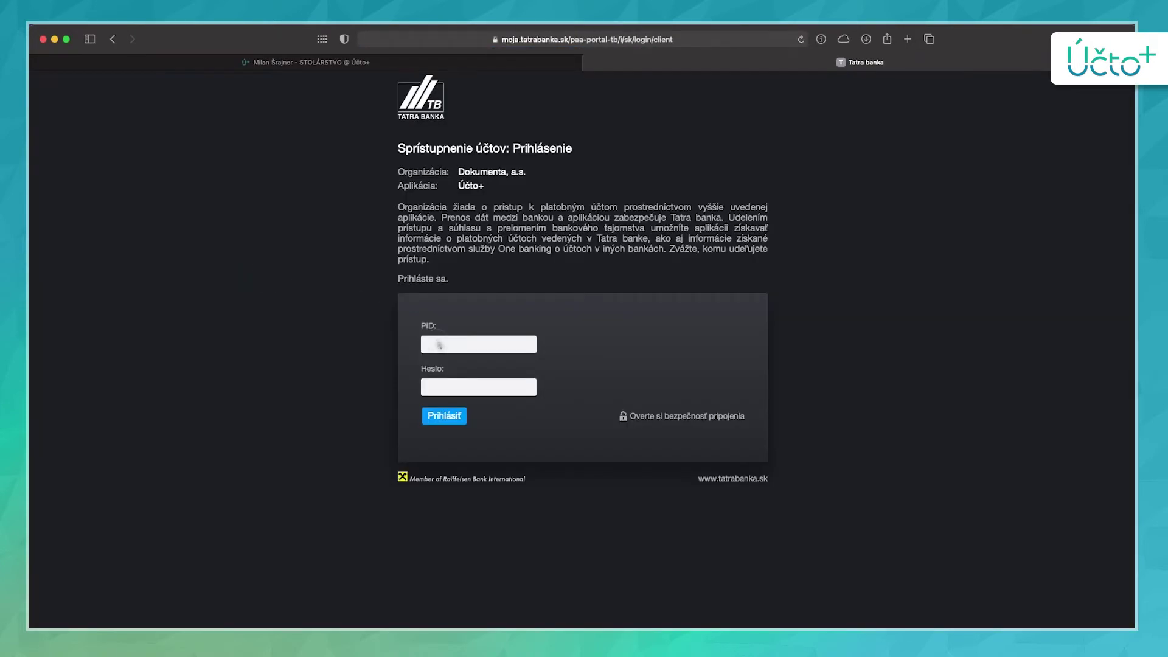
# Log in to Tatra banka with the login ID, password and reader code
pyautogui.click(440, 347)
pyautogui.write('••')
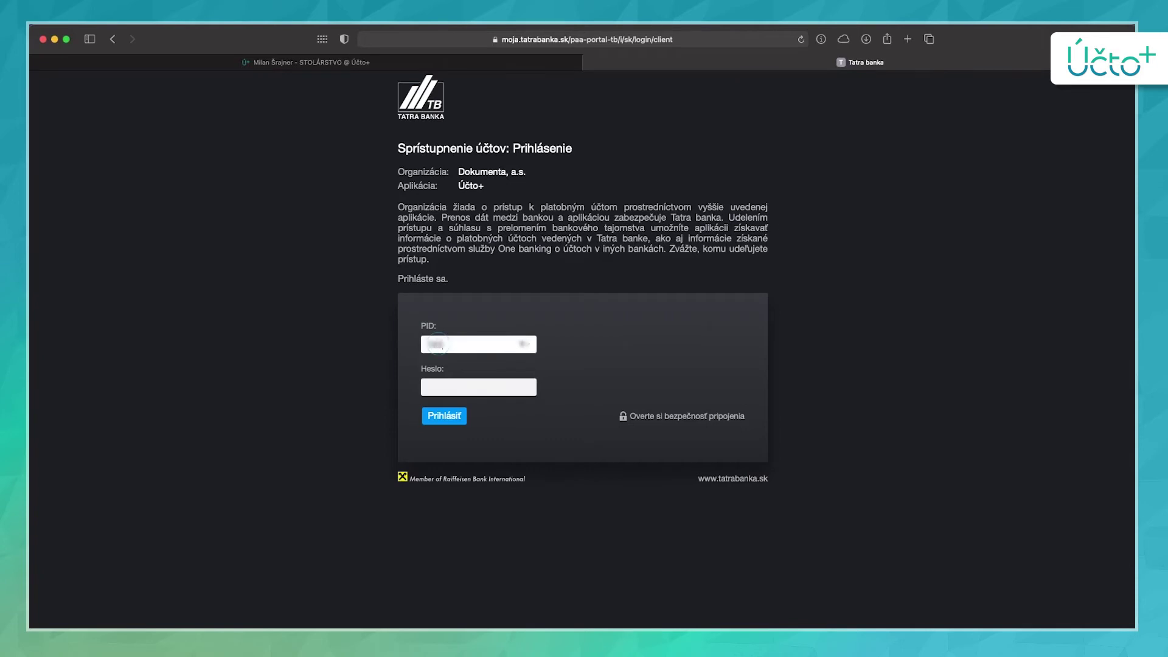
pyautogui.press('Tab')
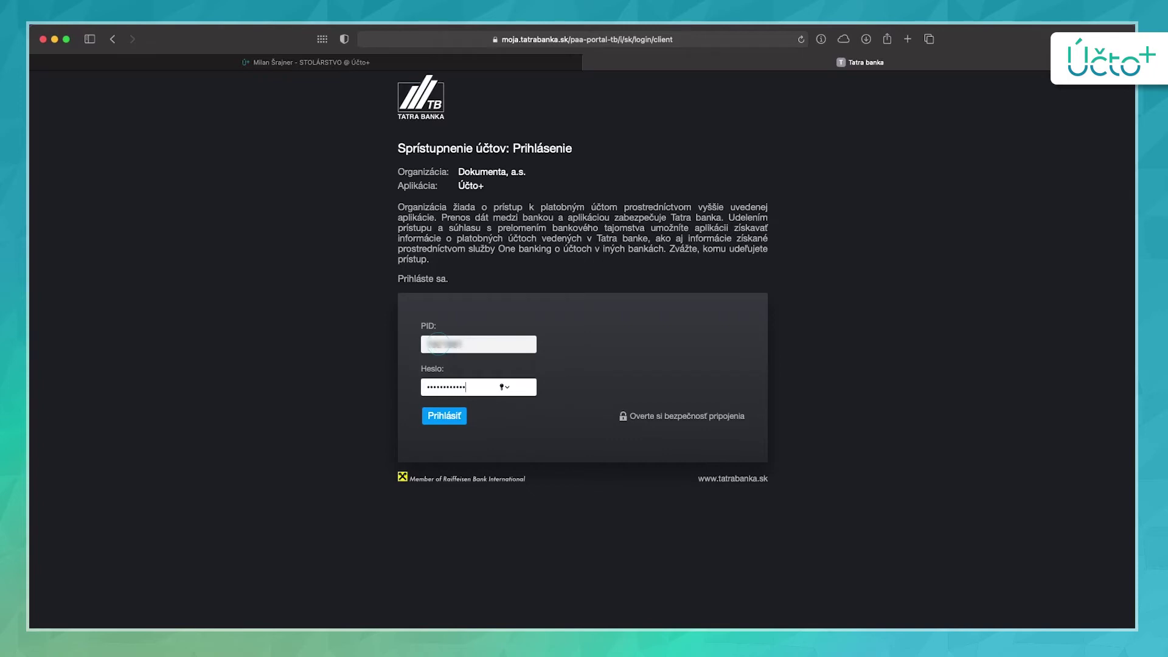
pyautogui.click(444, 416)
pyautogui.click(459, 328)
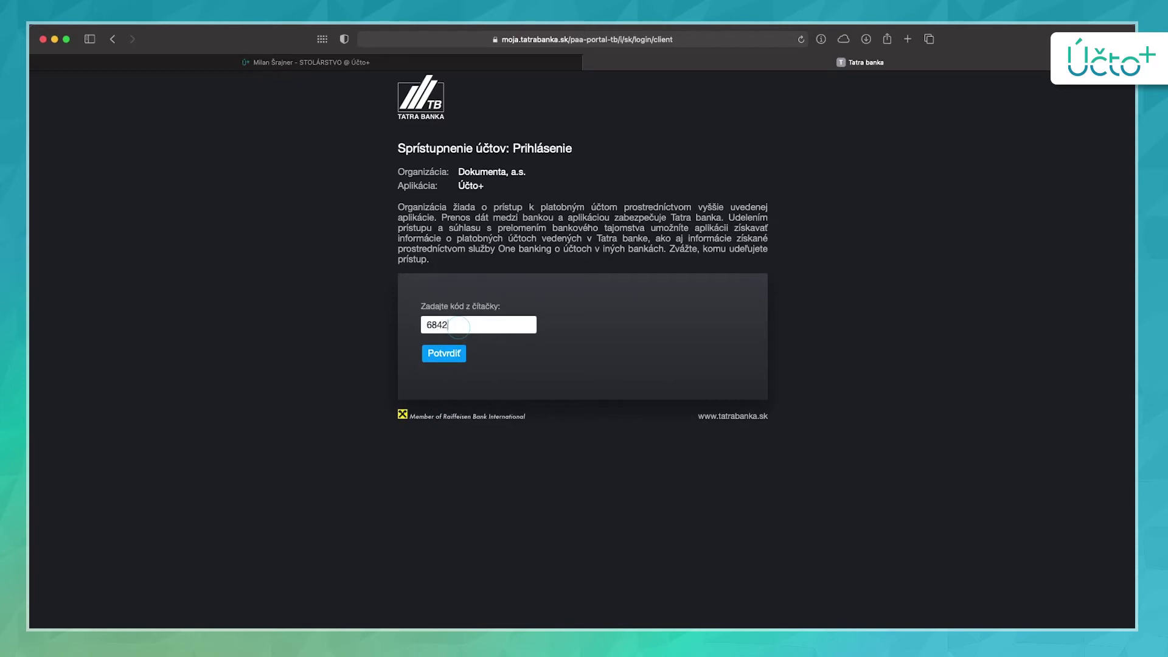
pyautogui.click(448, 356)
# Select the business account, accept the data consent and grant Účto+ access
pyautogui.click(648, 335)
pyautogui.click(424, 484)
pyautogui.click(450, 557)
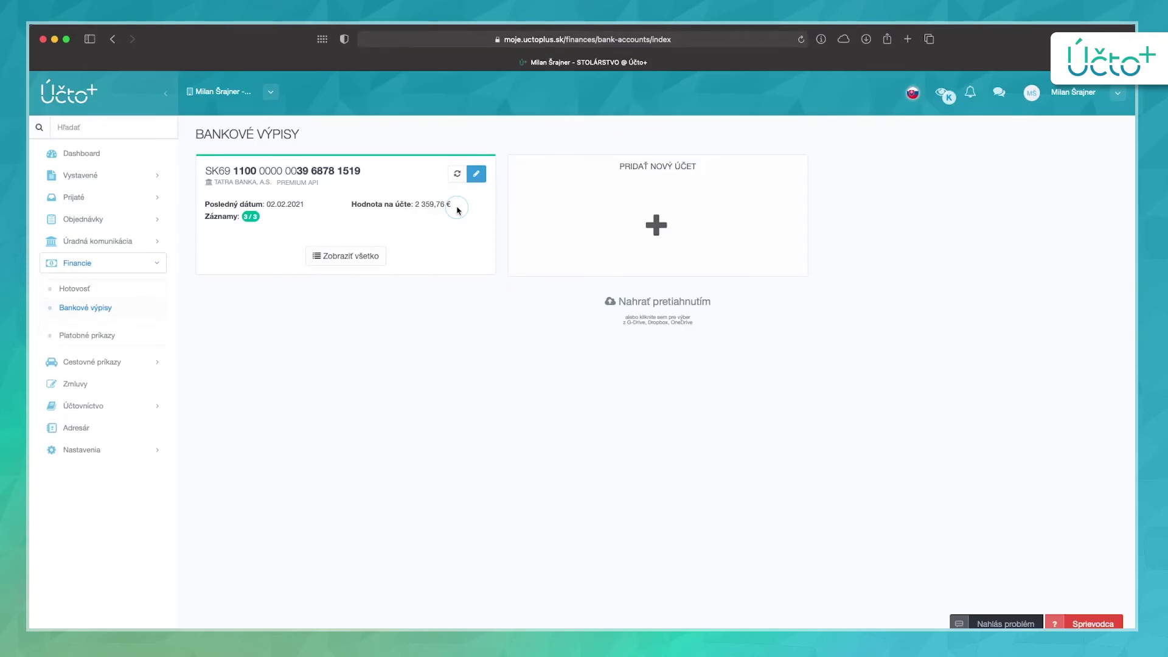
# View all transactions of the linked account, then return to the dashboard
pyautogui.click(362, 257)
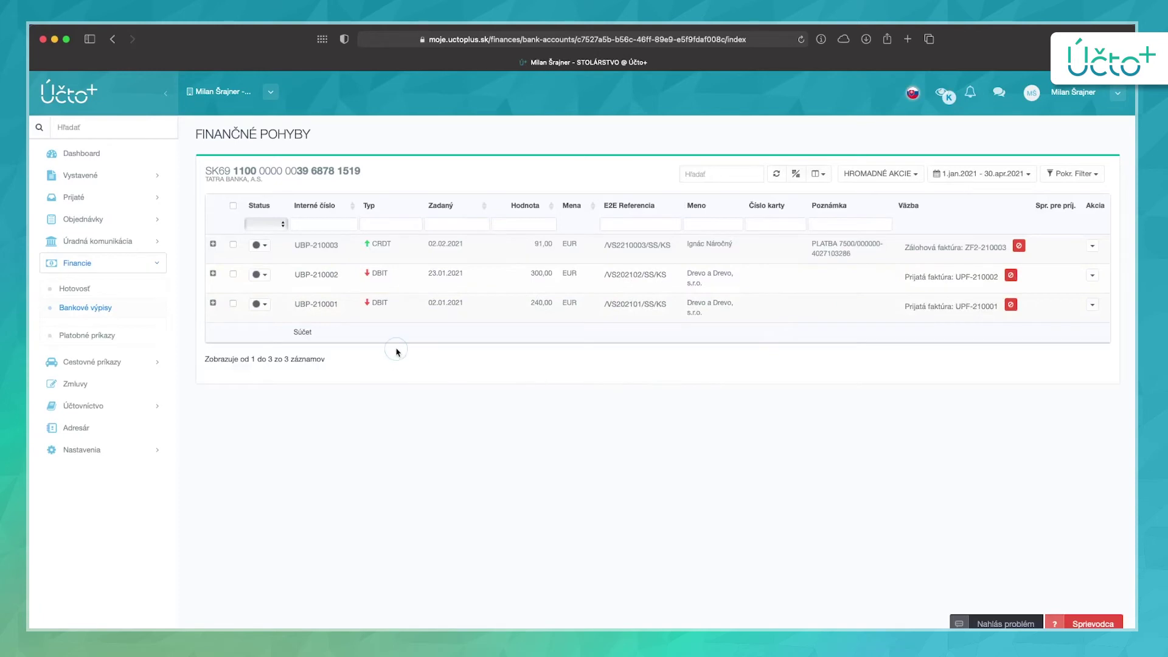
pyautogui.click(66, 154)
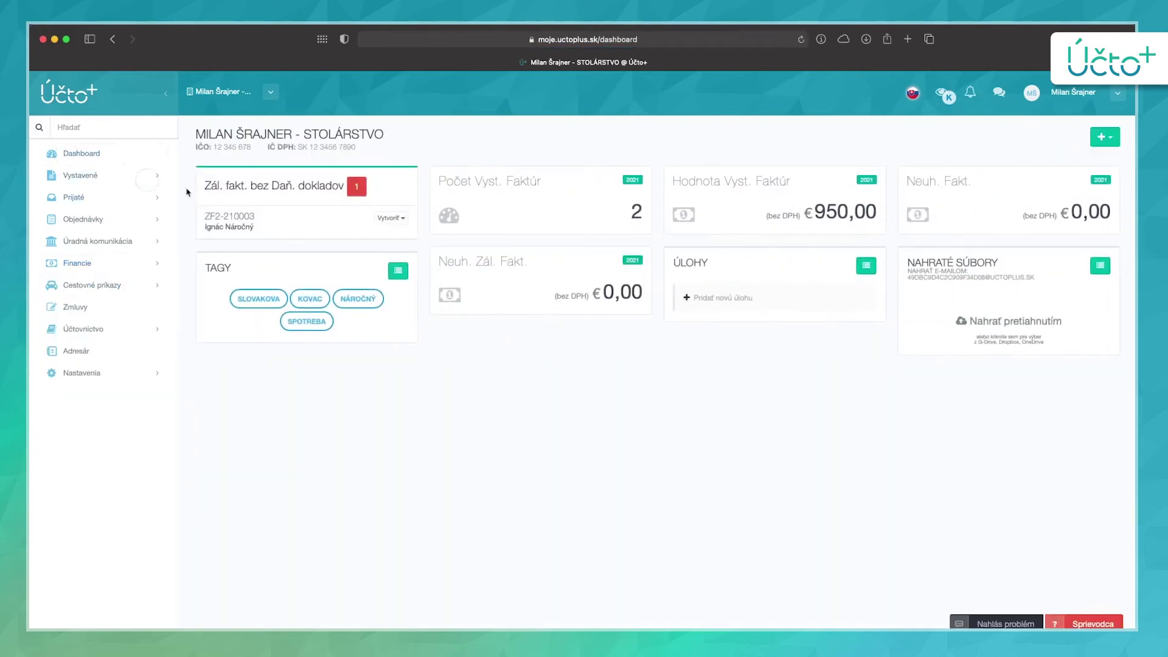
# Create the 91,00 € tax document from ZF2-210003, save it and e-mail it to the customer
pyautogui.click(294, 208)
pyautogui.click(404, 220)
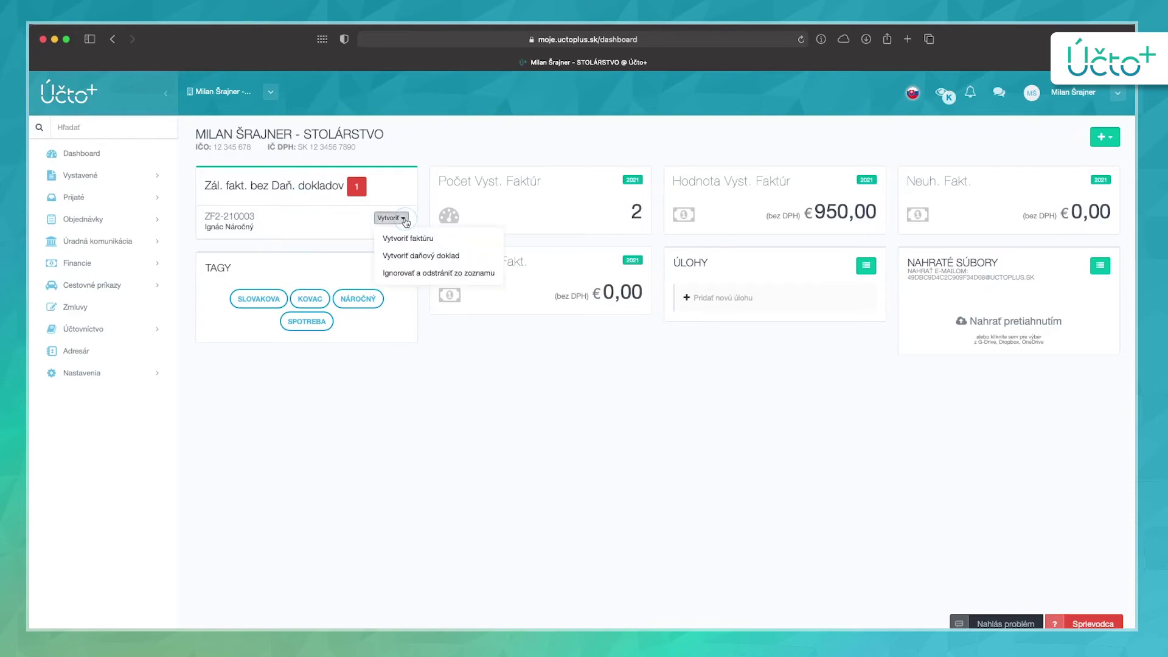
pyautogui.click(437, 258)
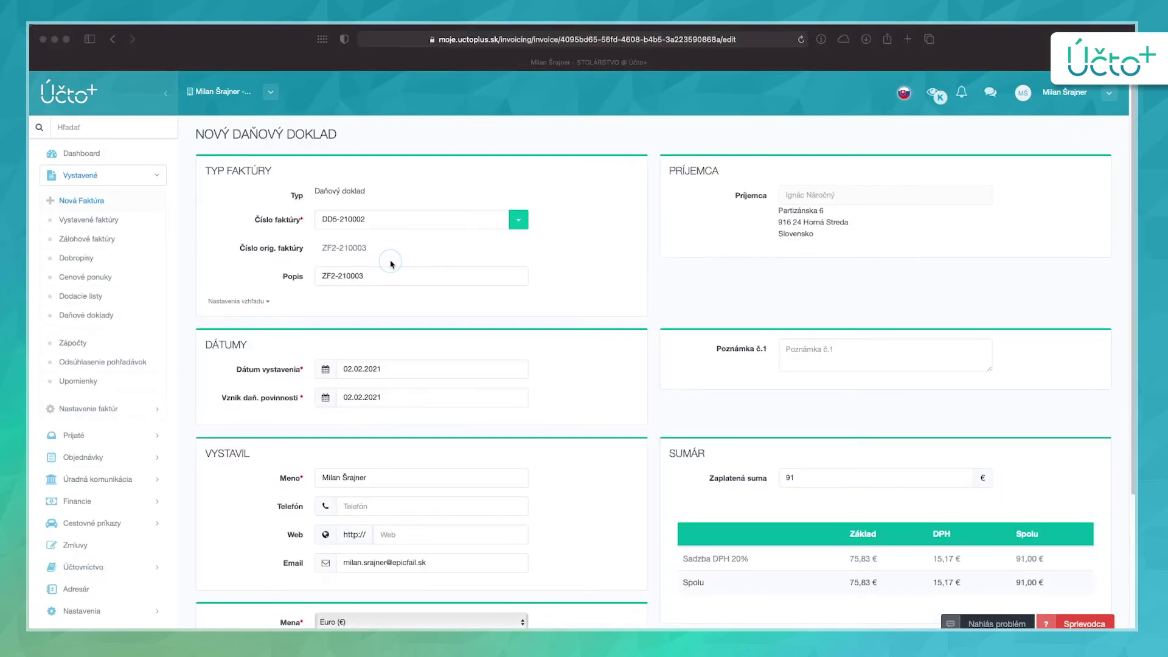
pyautogui.scroll(-3, 604, 309)
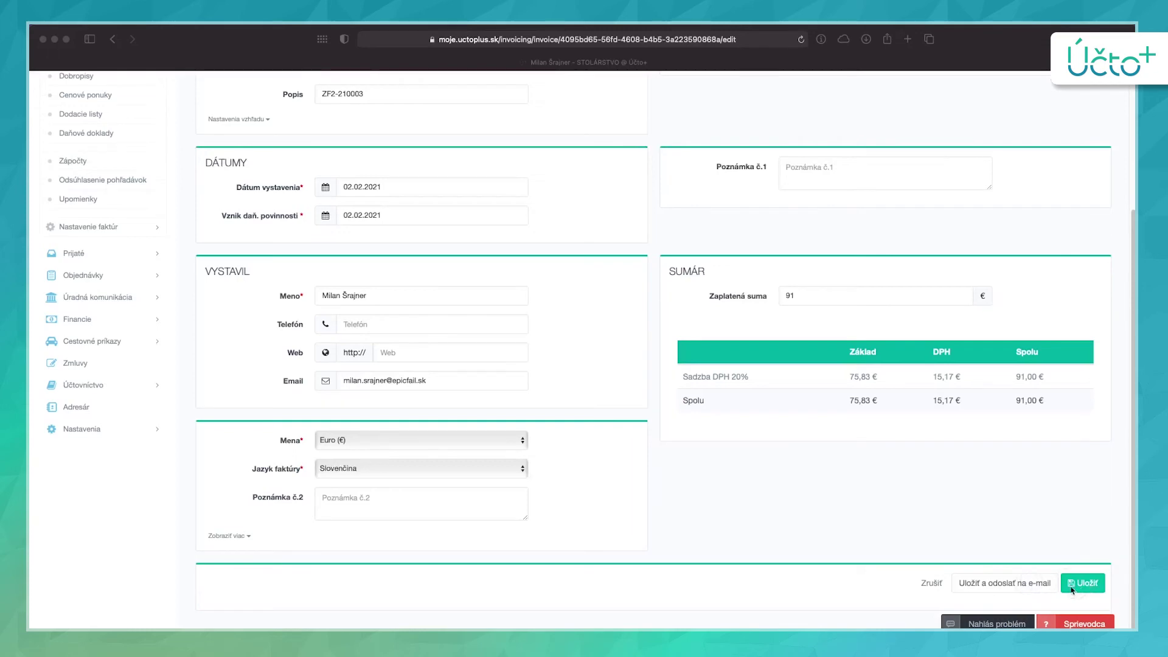
pyautogui.click(1013, 583)
pyautogui.click(1012, 583)
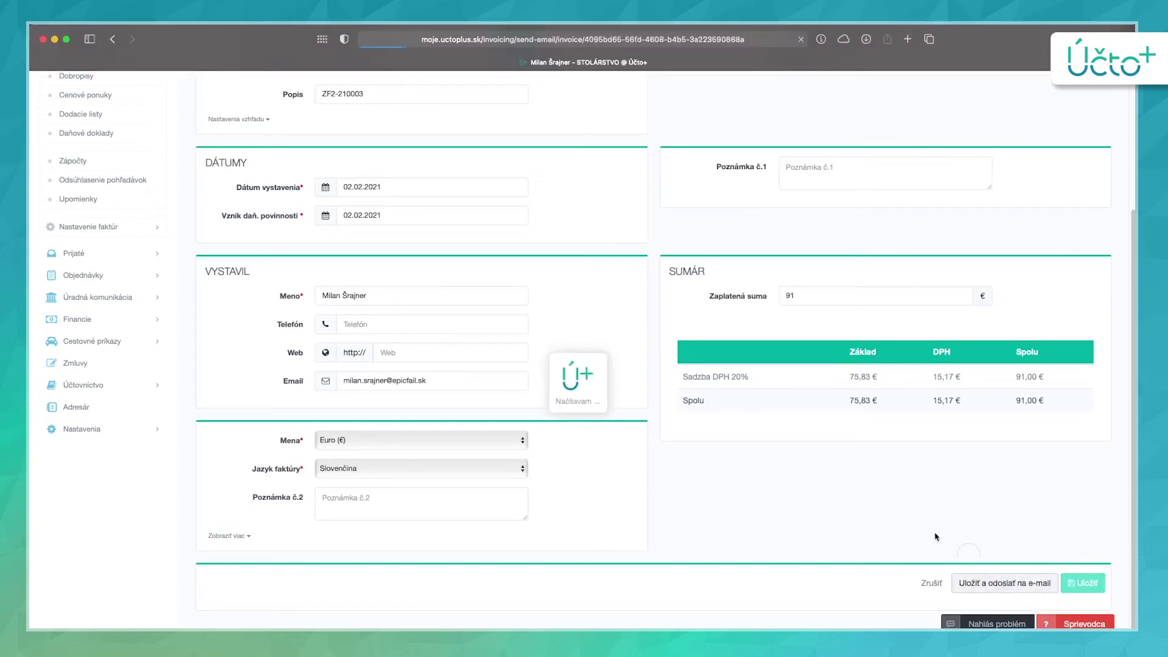
pyautogui.scroll(-7, 925, 389)
pyautogui.click(1078, 481)
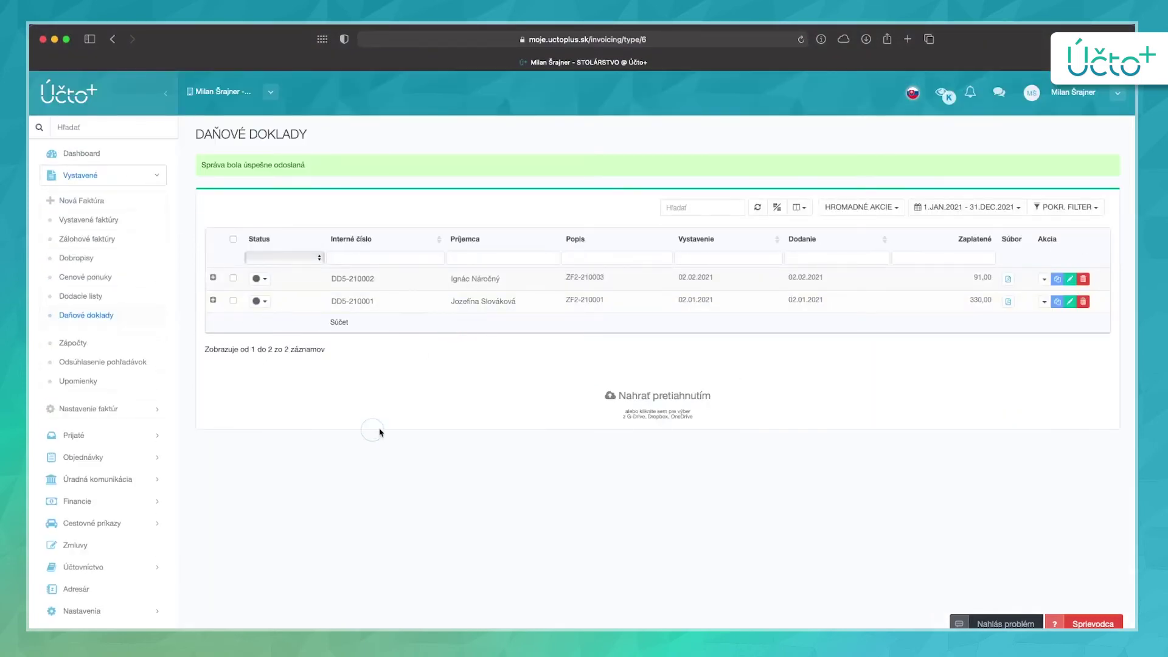
# Upload the drevo a drevo4 PDF to received invoices and open UPF-210004 for editing
pyautogui.click(74, 435)
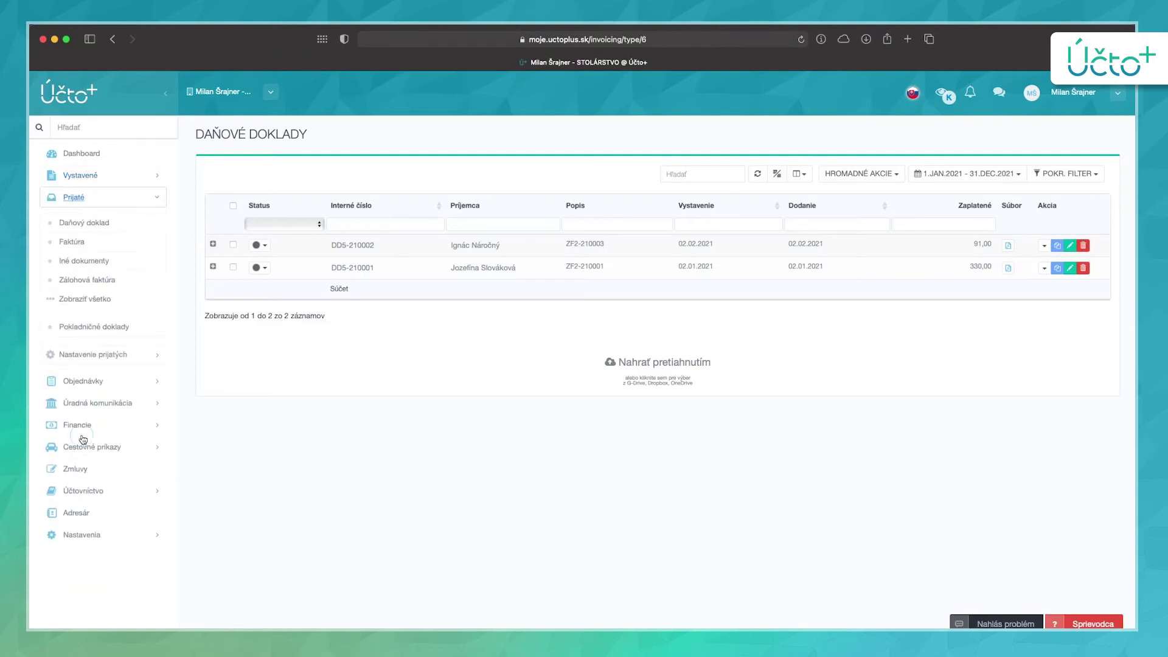
pyautogui.click(70, 242)
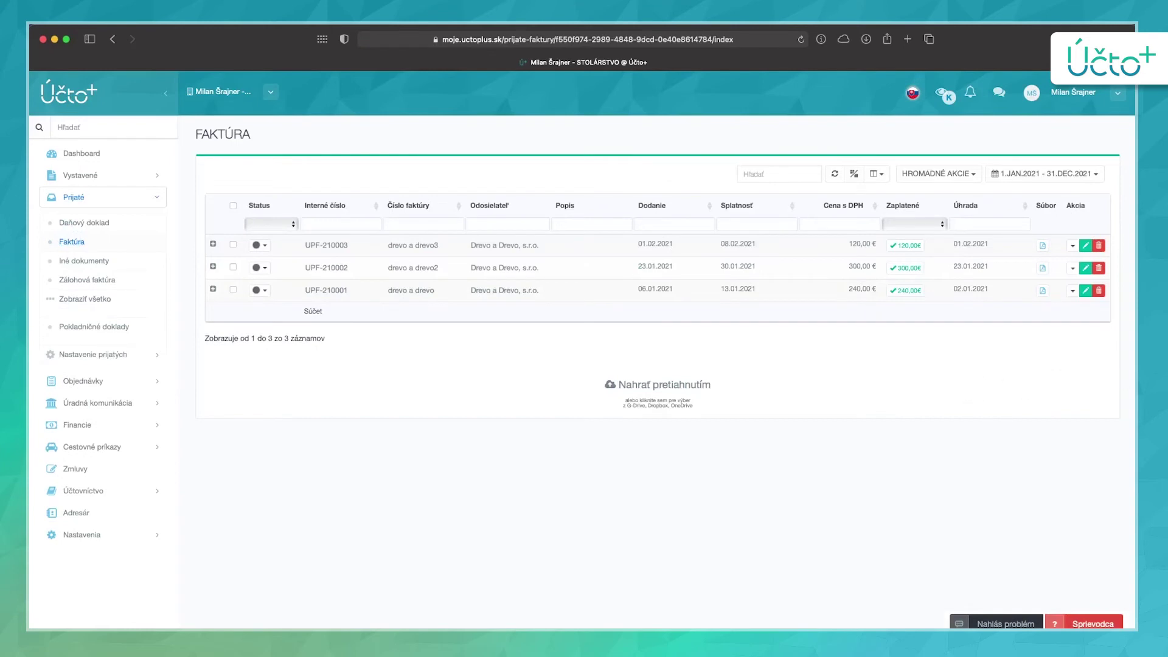
pyautogui.moveTo(1126, 283); pyautogui.dragTo(750, 371)
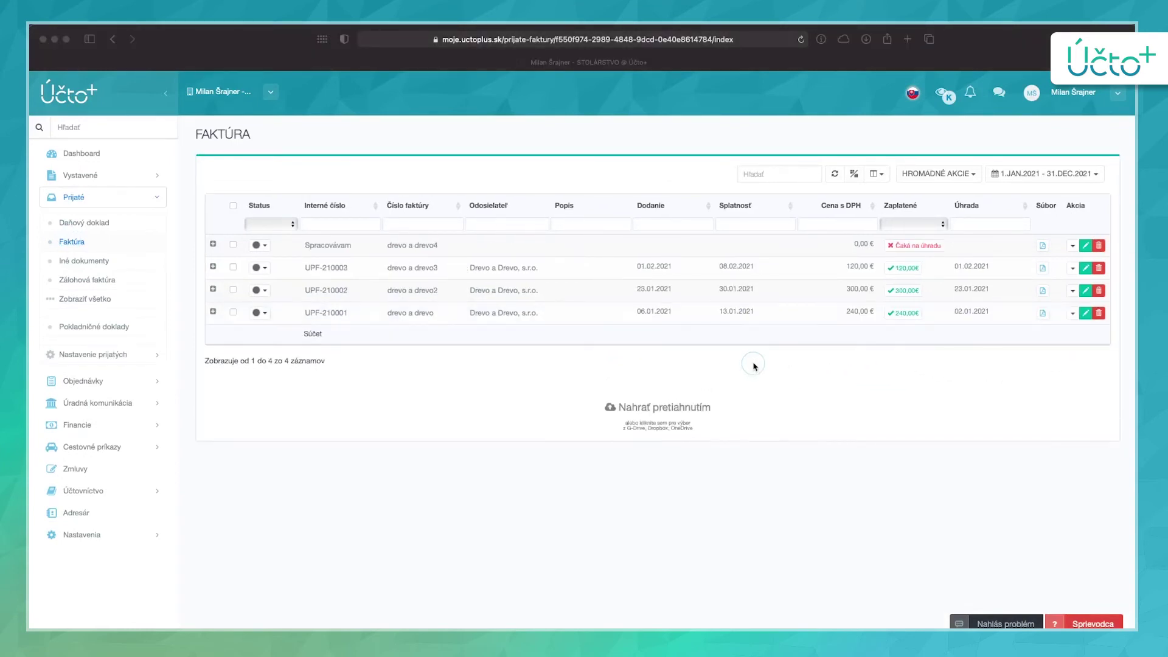
pyautogui.click(754, 366)
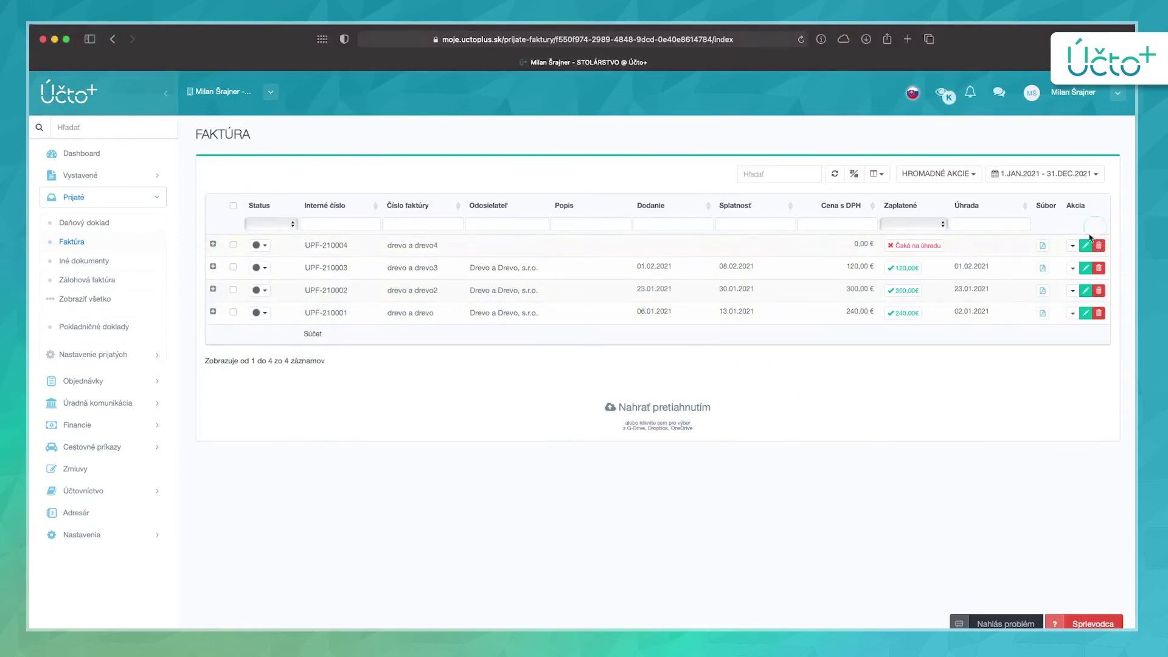
pyautogui.click(1085, 247)
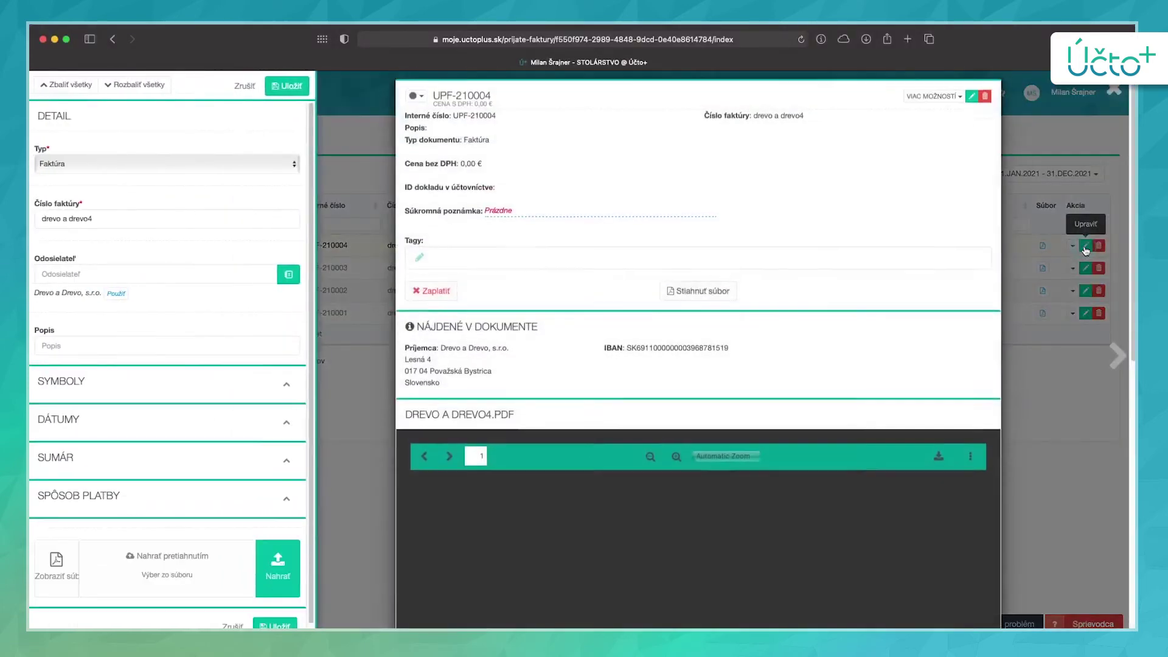
# Use sender Drevo a Drevo and enter 202143 as invoice number and variable symbol
pyautogui.click(115, 294)
pyautogui.tripleClick(100, 219)
pyautogui.write('202143')
pyautogui.click(129, 398)
pyautogui.write('202143')
# Set the invoice's price without VAT to 50 €
pyautogui.click(55, 459)
pyautogui.click(152, 466)
pyautogui.scroll(-5, 858, 513)
pyautogui.press('BackSpace')
pyautogui.press('BackSpace')
pyautogui.press('BackSpace')
pyautogui.press('BackSpace')
pyautogui.write('50')
pyautogui.press('Tab')
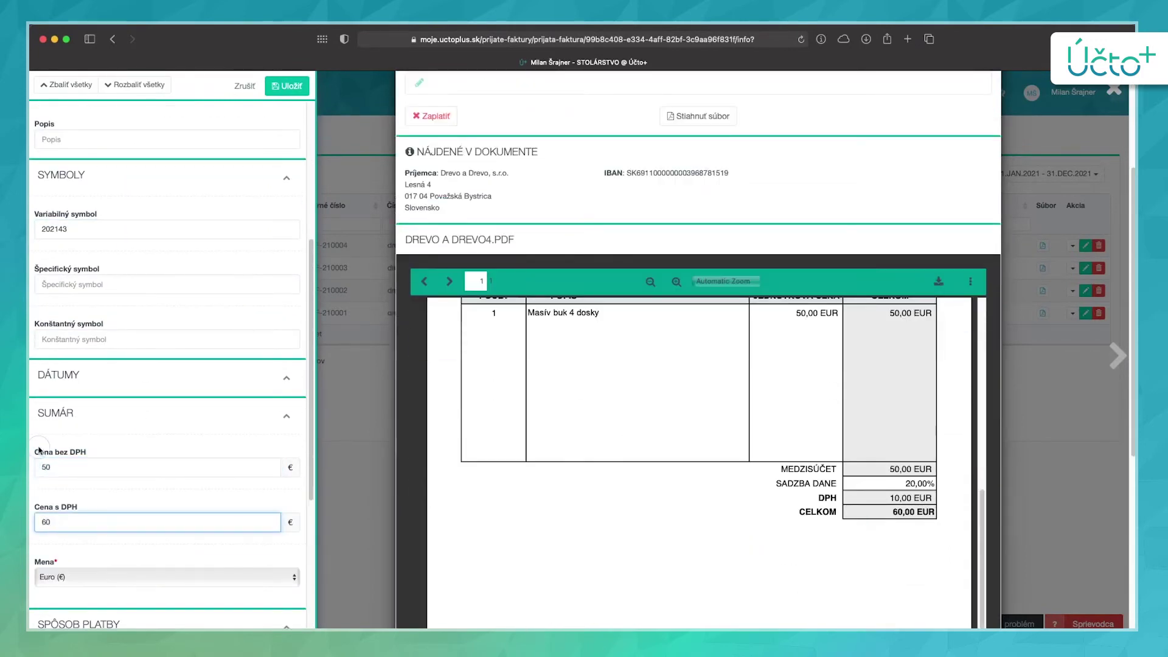
# Set the February 2021 issue, delivery and due dates (due 10.02.2021) and save the invoice
pyautogui.click(130, 374)
pyautogui.press('Tab')
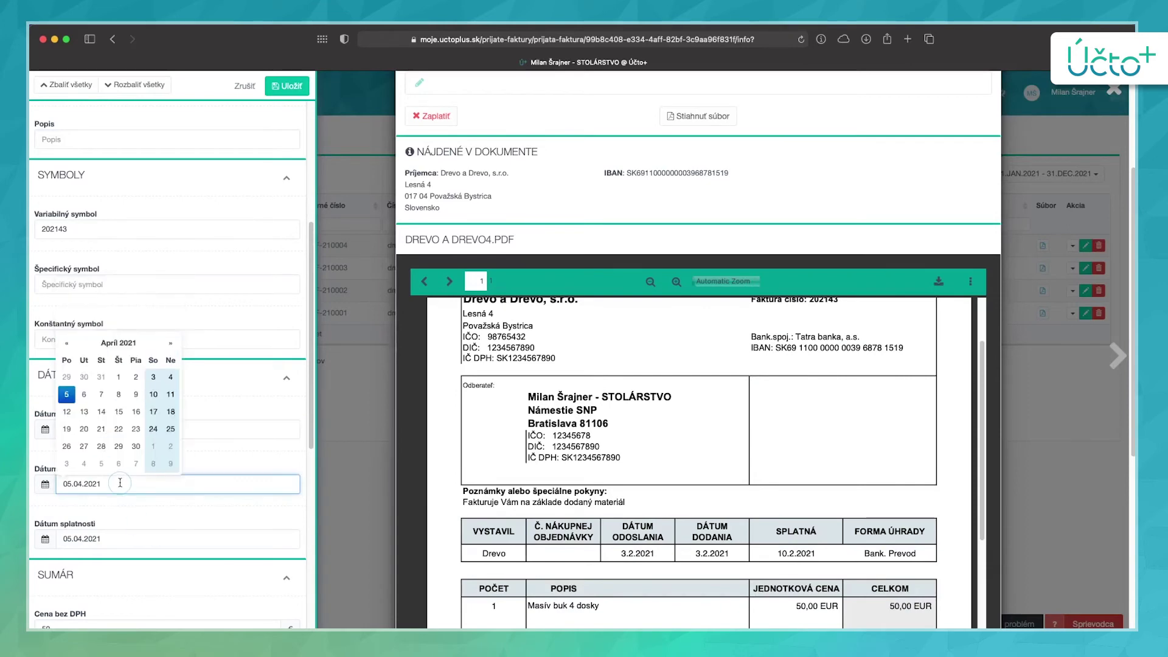
pyautogui.press('Tab')
pyautogui.click(66, 398)
pyautogui.click(66, 398)
pyautogui.click(84, 465)
pyautogui.click(287, 86)
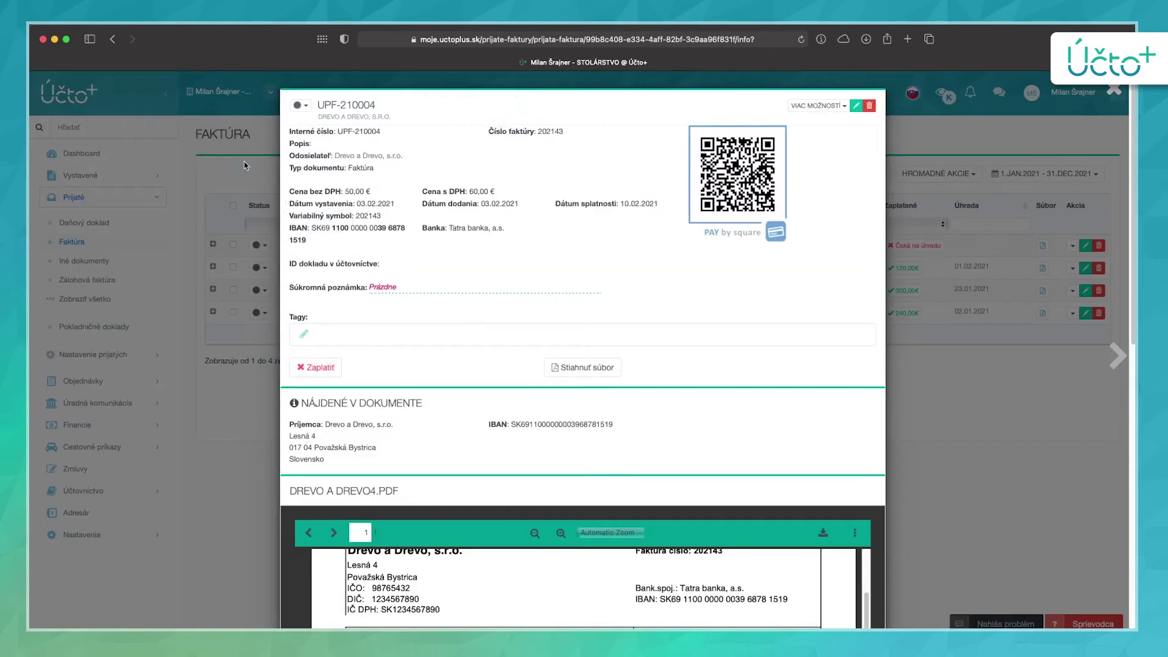
# Close the detail overlay of received invoice 202143
pyautogui.click(242, 161)
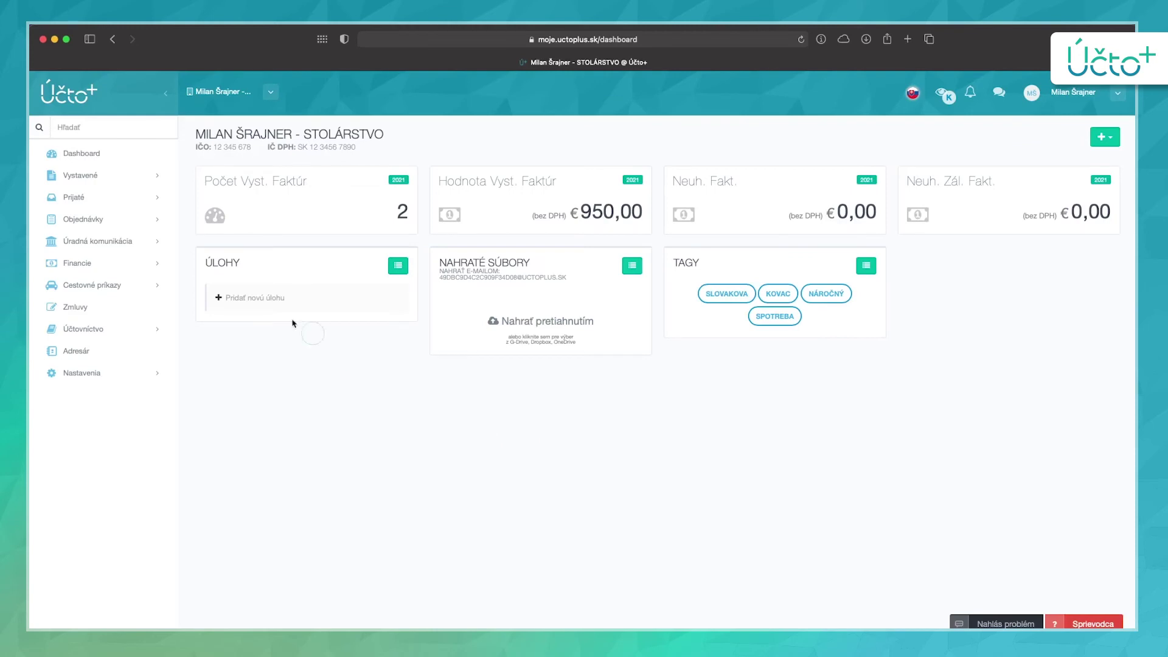
# Create a final invoice from advance invoice ZF2-210003 in the Zálohové faktúry list
pyautogui.click(87, 181)
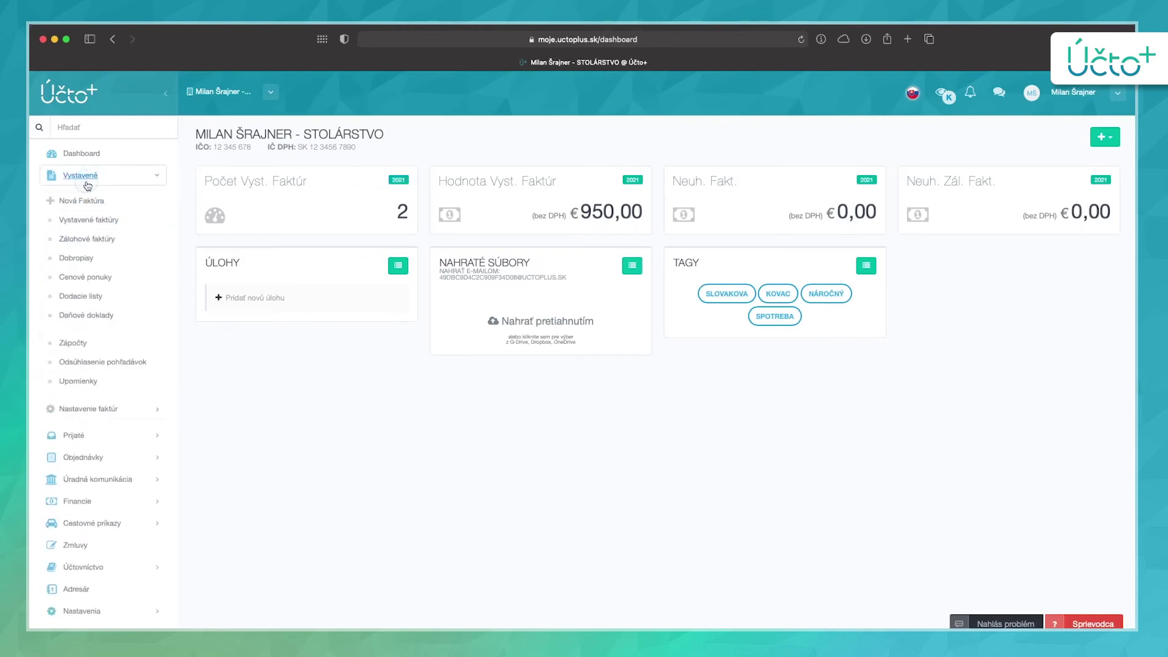
pyautogui.click(80, 239)
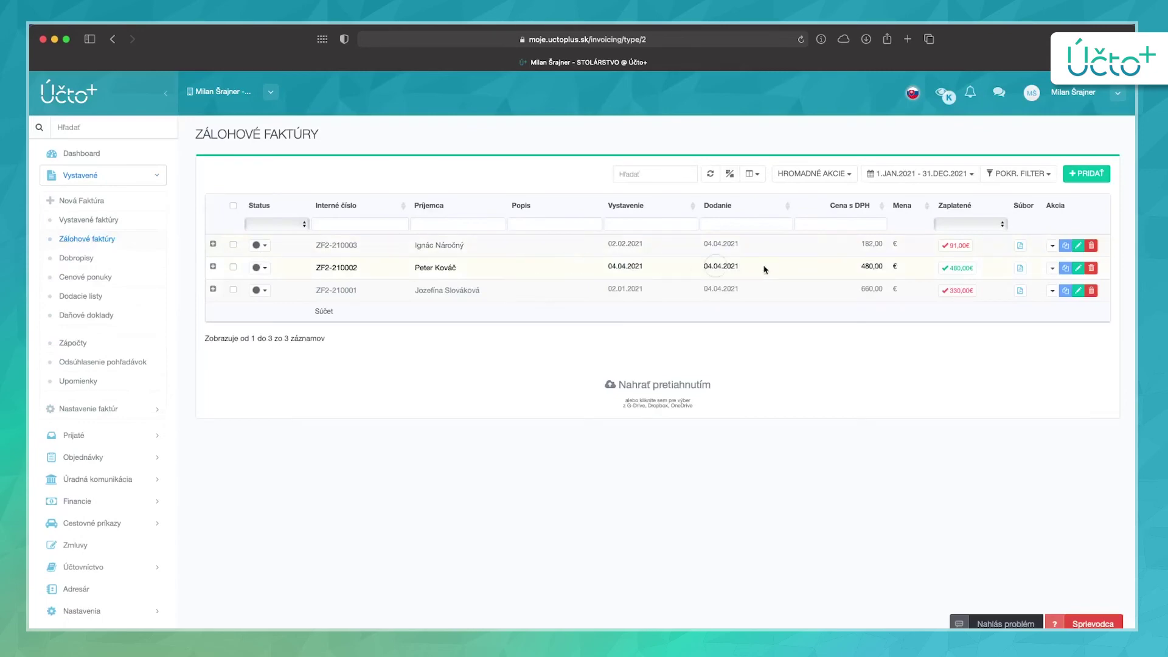
pyautogui.click(1052, 245)
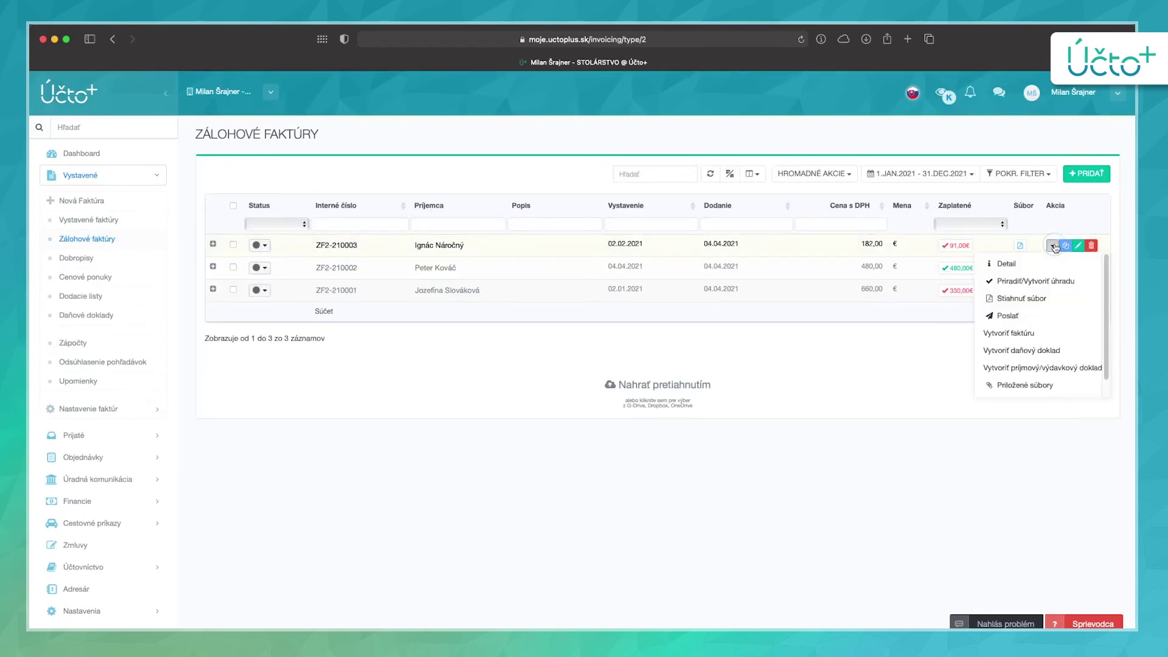
pyautogui.click(1008, 333)
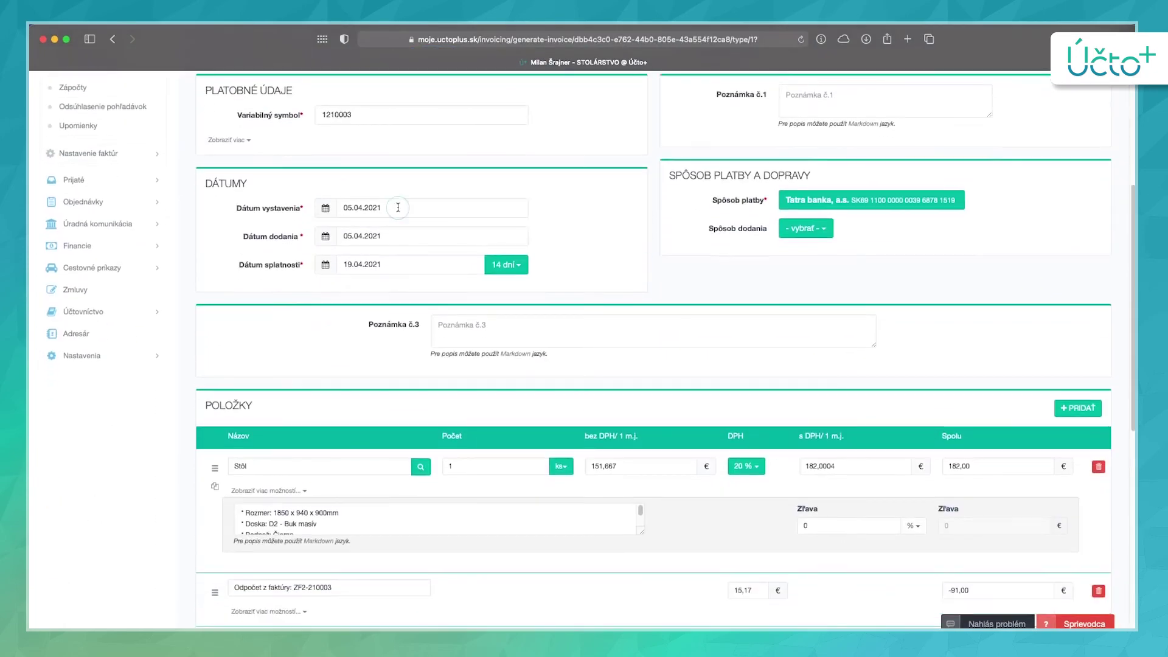
# Save final invoice FA1-210003 for 182 € and list all documents under the customer's tag
pyautogui.scroll(-8, 398, 207)
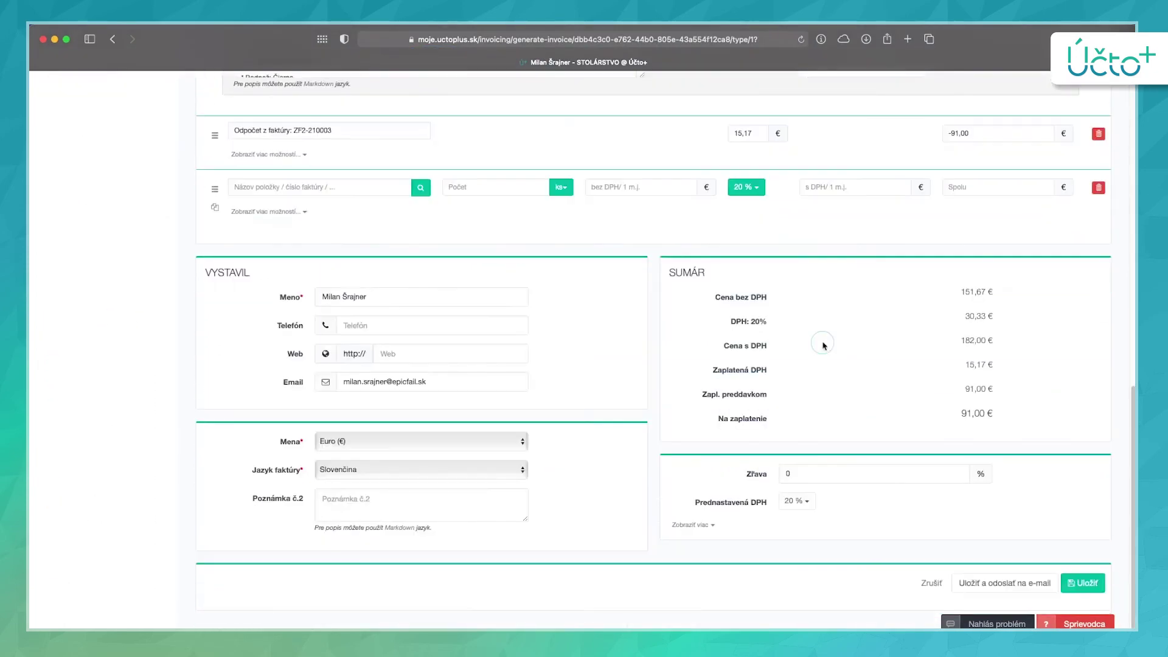
pyautogui.click(1091, 588)
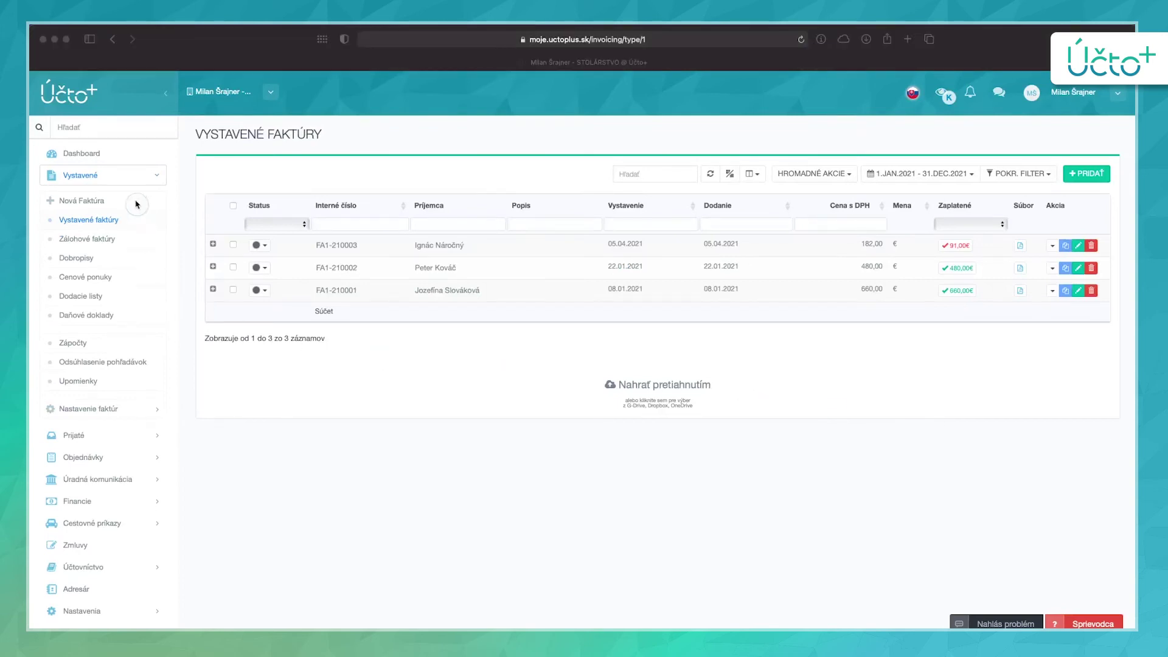
pyautogui.click(88, 155)
pyautogui.click(826, 294)
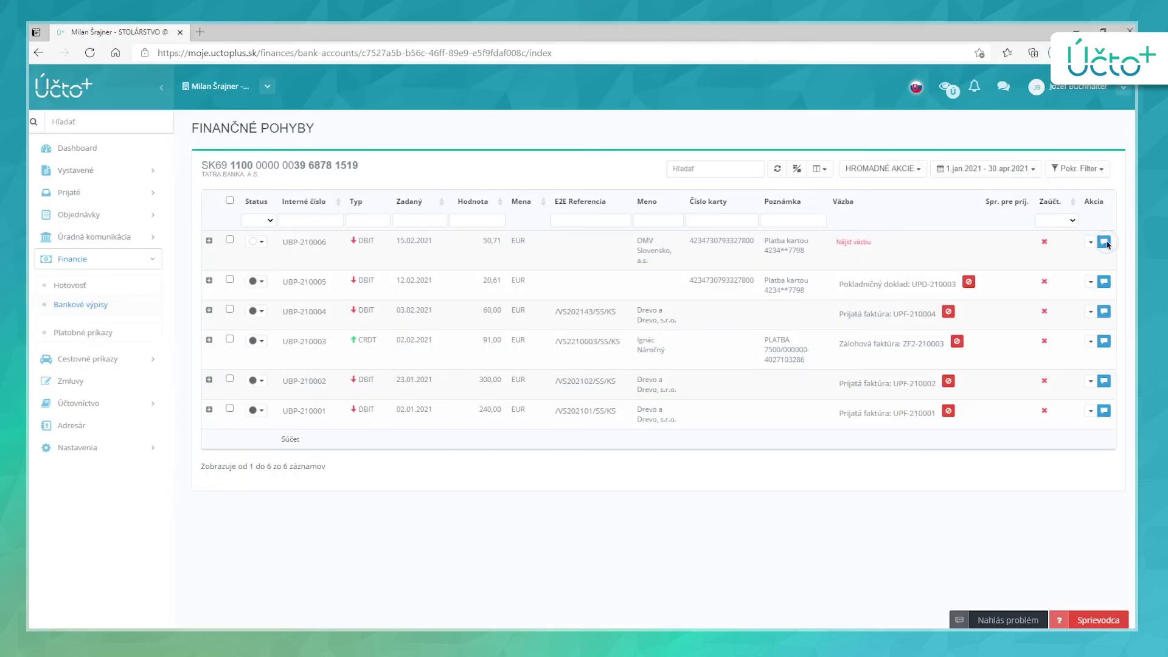
# Comment 'Chýba doklad, prosím doplniť. Ďakujem' on OMV bank movement UBP-210006
pyautogui.click(1104, 243)
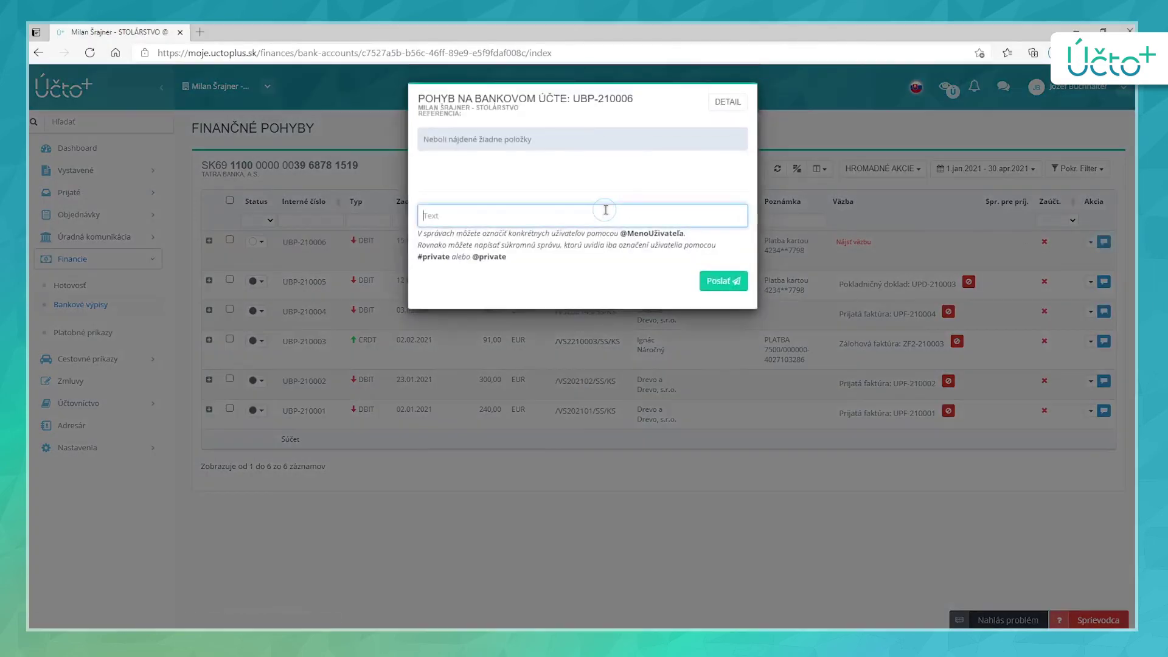
pyautogui.write('Chýba doklad, prosím doplniť. Ďakujem')
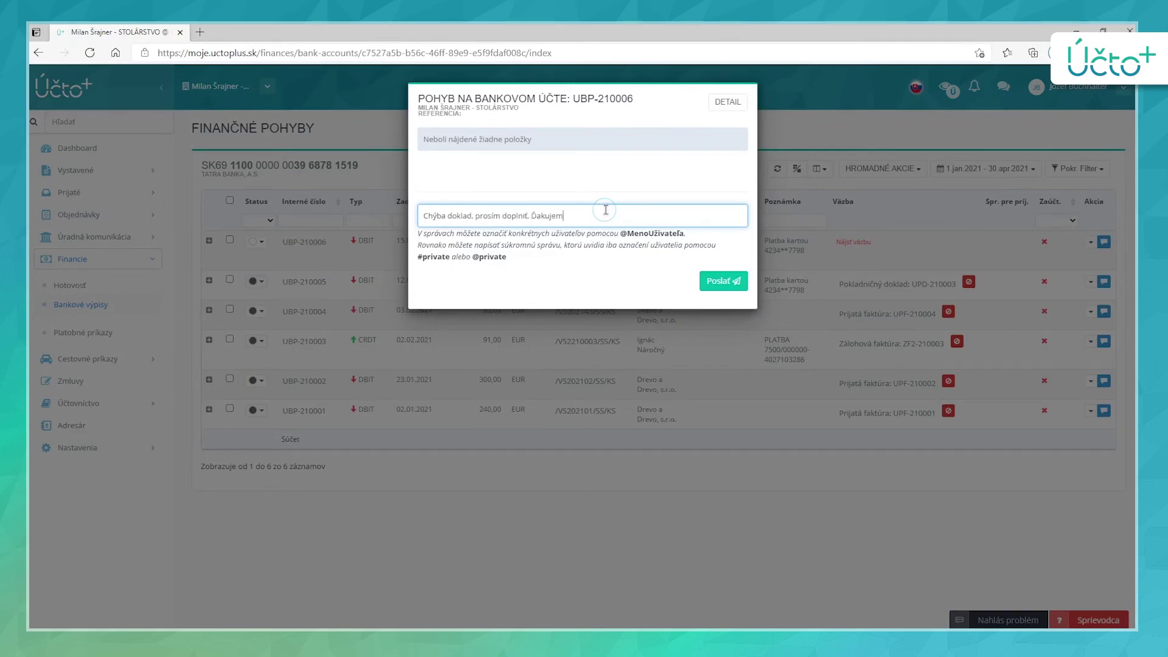
pyautogui.click(727, 285)
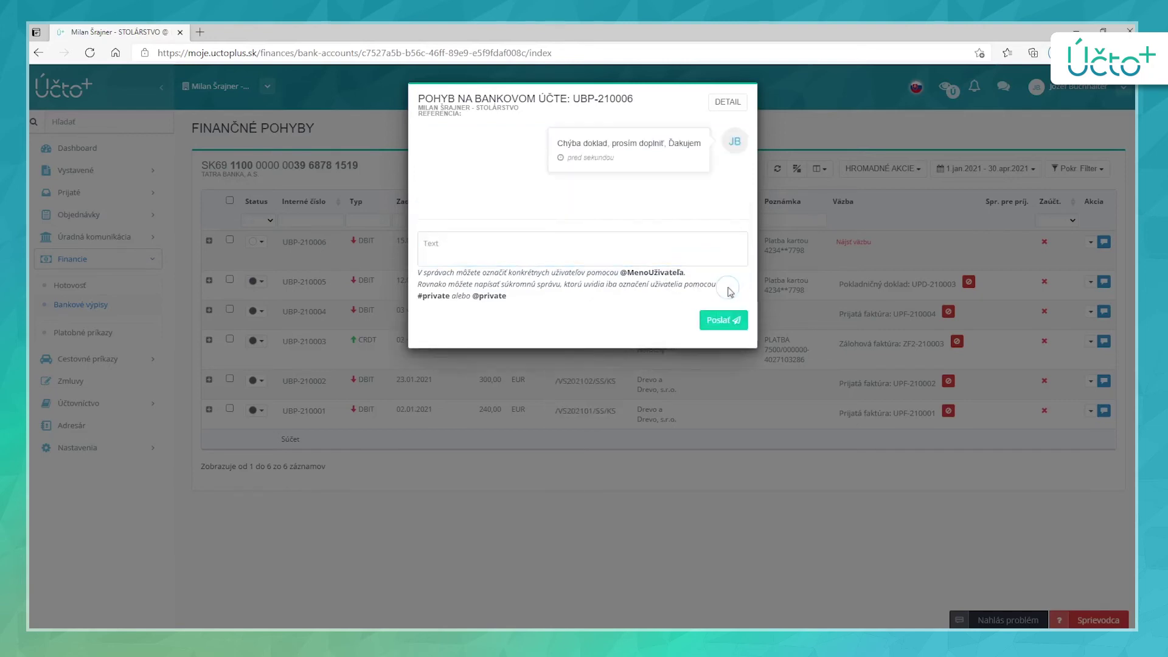
pyautogui.click(807, 238)
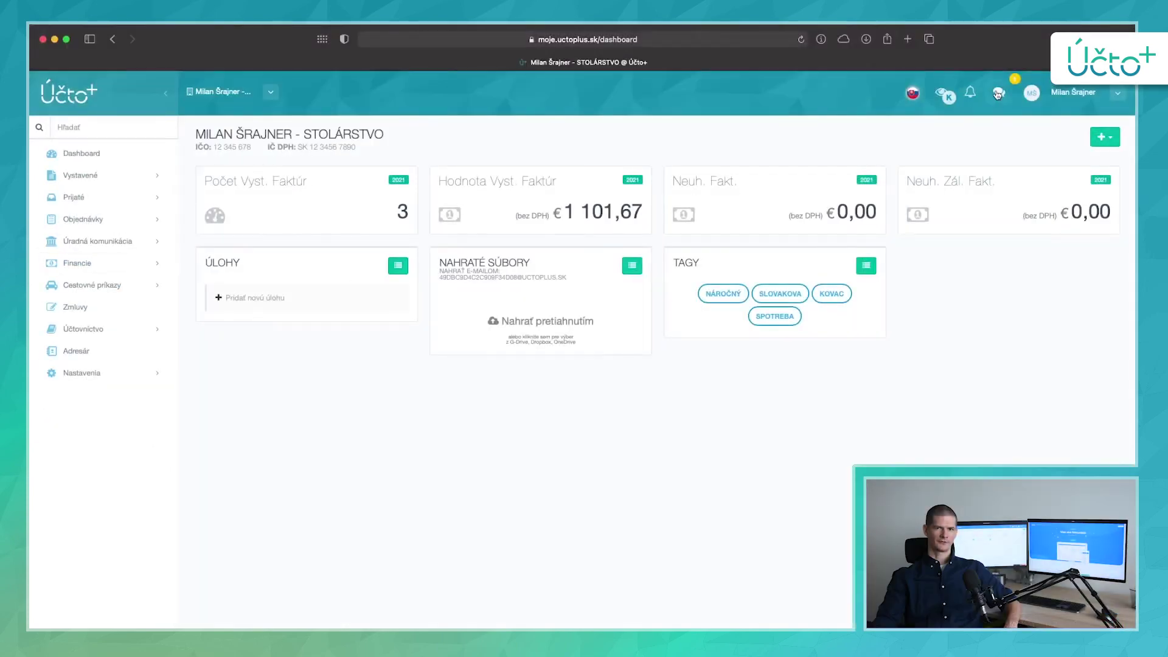
# From the new message, link transaction UBP-210006 to cash receipt UPD-210004
pyautogui.click(998, 93)
pyautogui.click(958, 154)
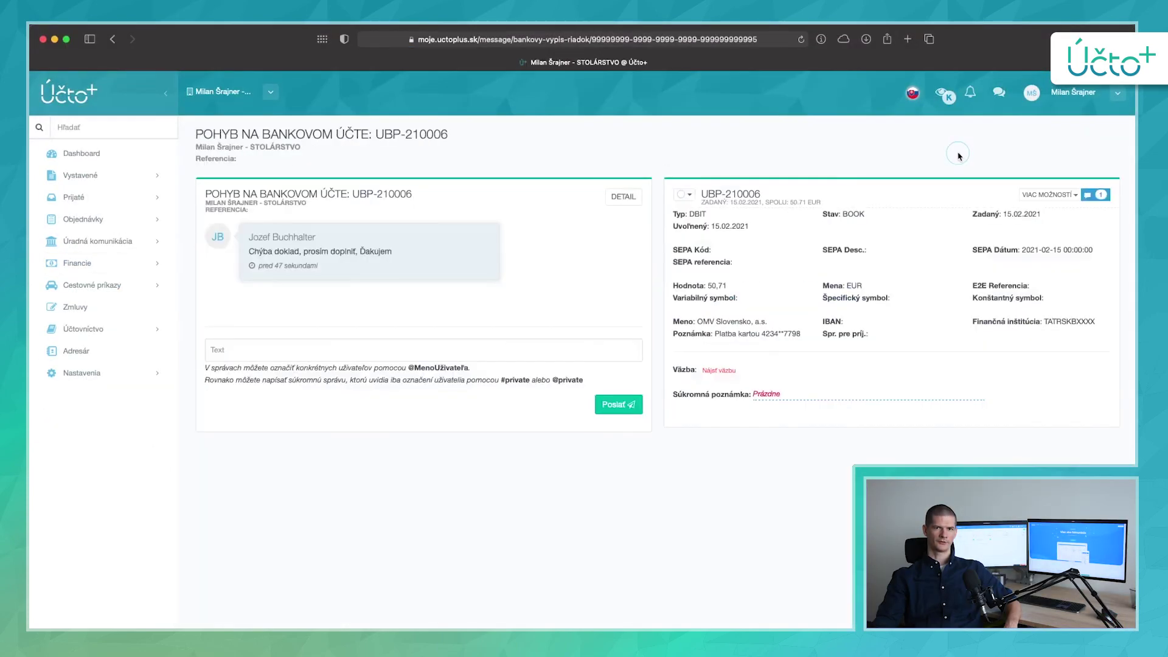
pyautogui.click(719, 370)
pyautogui.click(665, 204)
pyautogui.click(666, 199)
pyautogui.click(831, 296)
# Reply 'Doklad doplnený, Ďakujem' in the transaction's message thread
pyautogui.click(477, 357)
pyautogui.write('Doklad doplnený, Ďakujem')
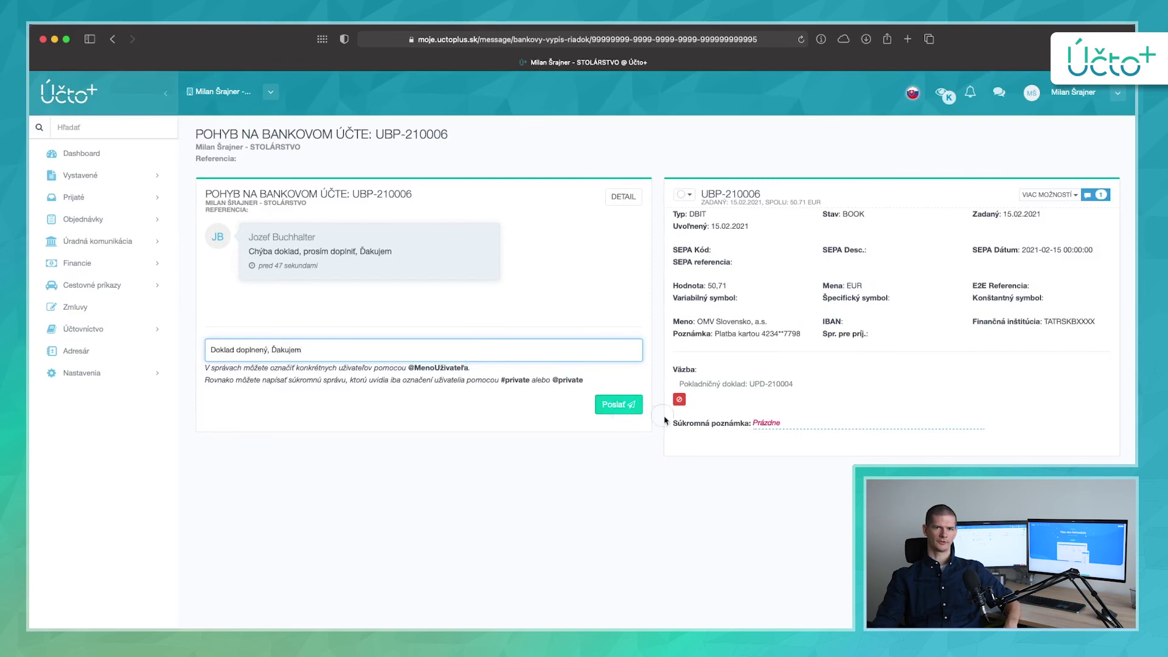
pyautogui.click(624, 408)
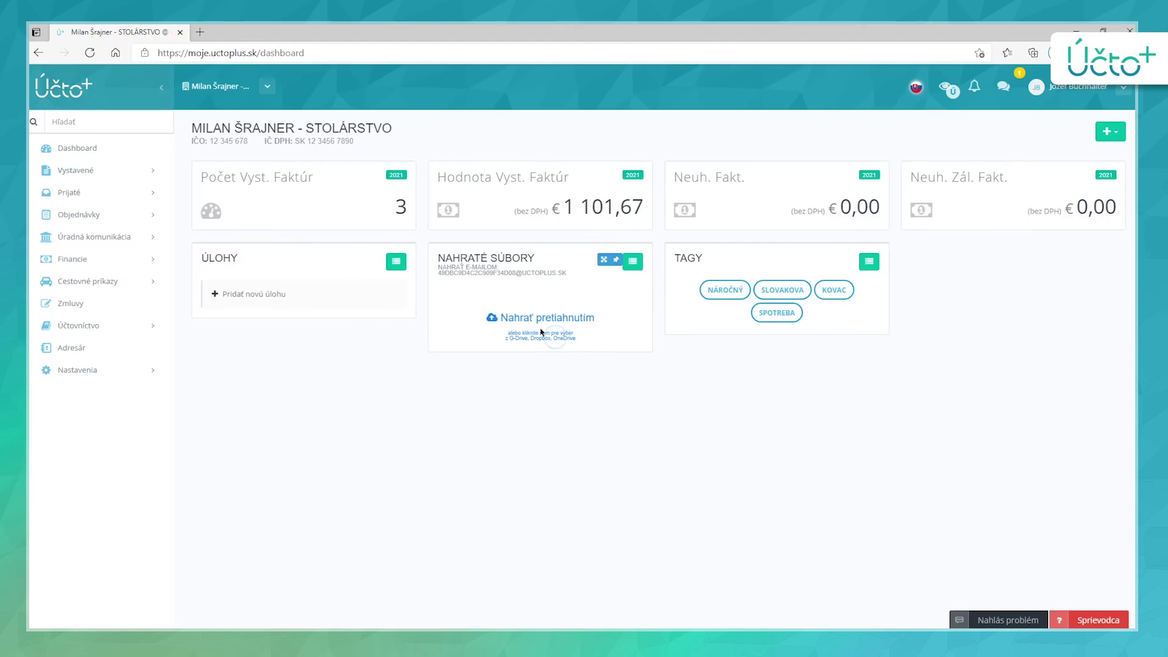
pyautogui.click(514, 321)
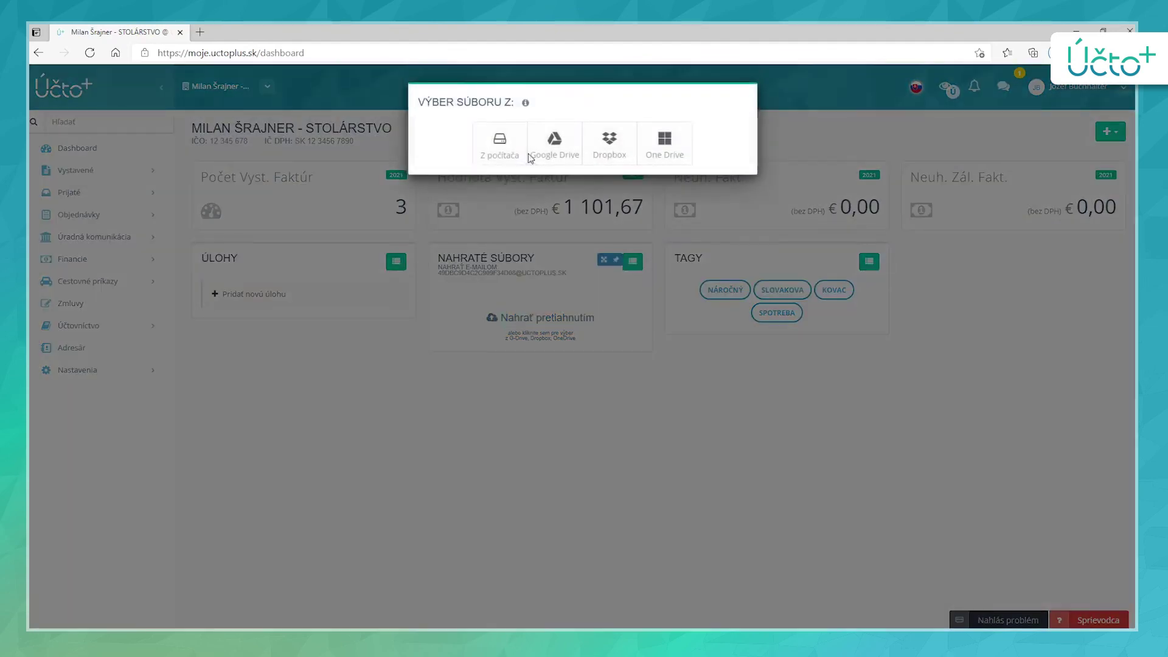
# Upload DPH_05042021_191250.xml from the computer, then go to Úradná komunikácia > Finančná správa
pyautogui.click(498, 143)
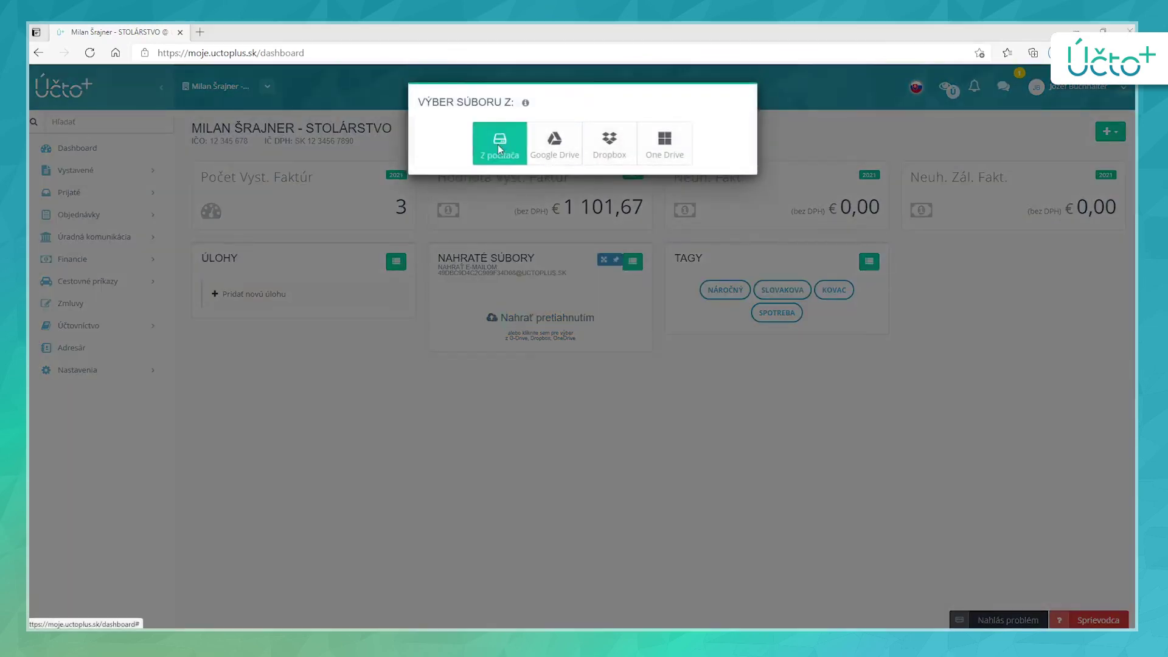
pyautogui.doubleClick(218, 108)
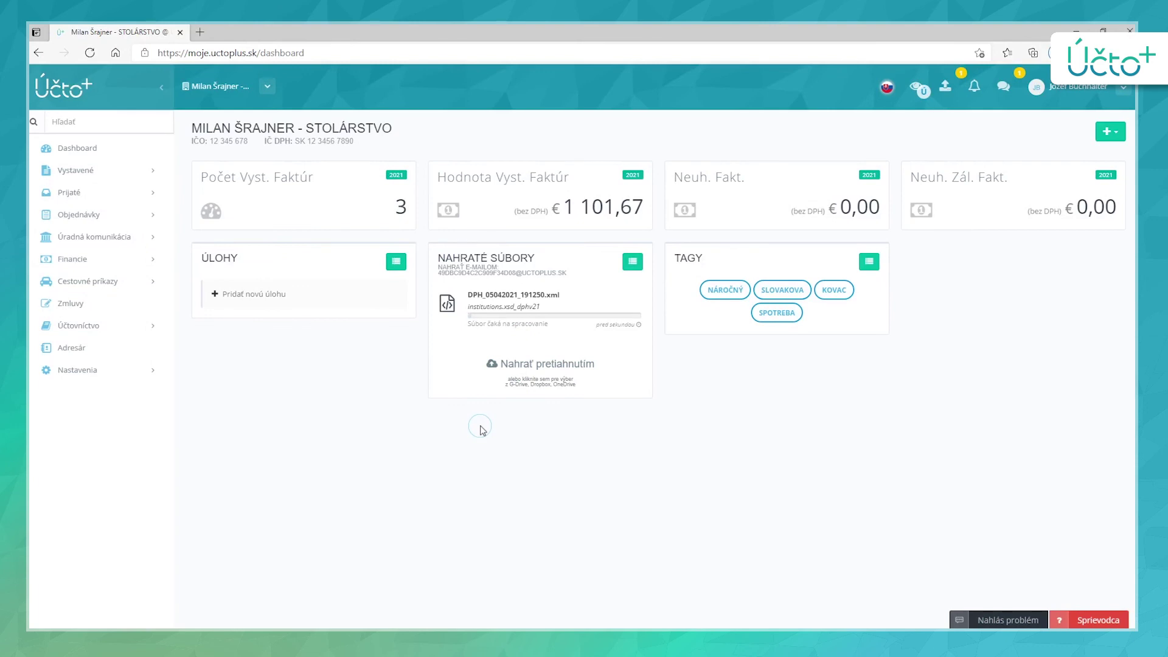
pyautogui.click(97, 236)
pyautogui.click(105, 263)
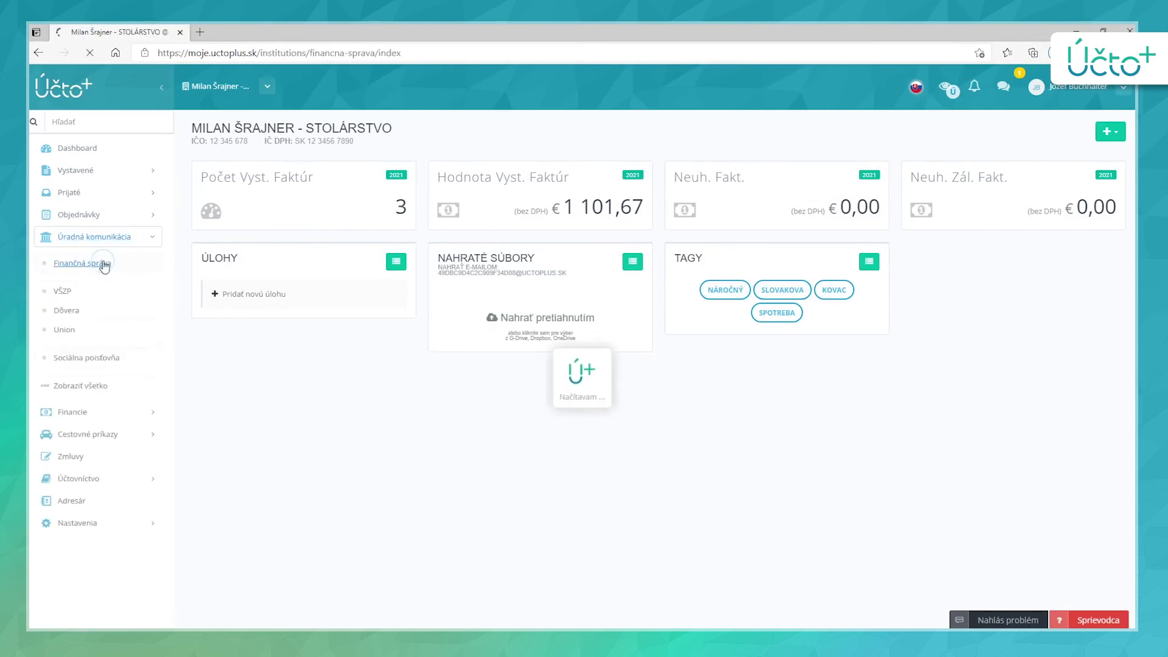
# Open tax document UIS-210001 (M2/2021, 20,76 € due 25.03.2021) in detail
pyautogui.click(341, 247)
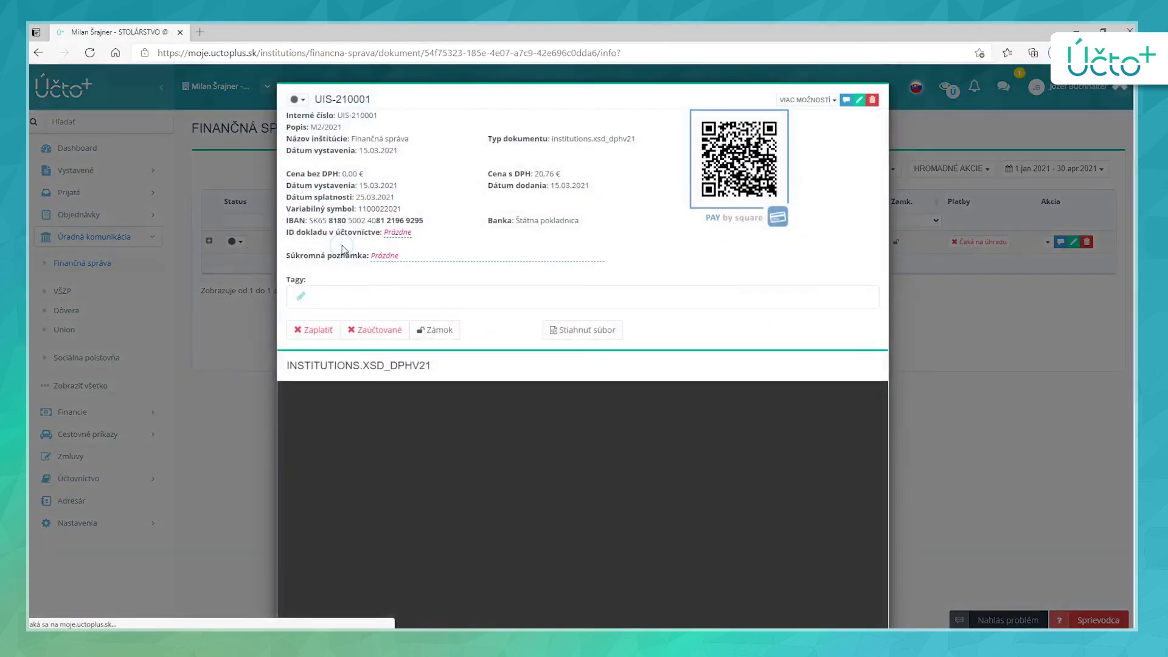